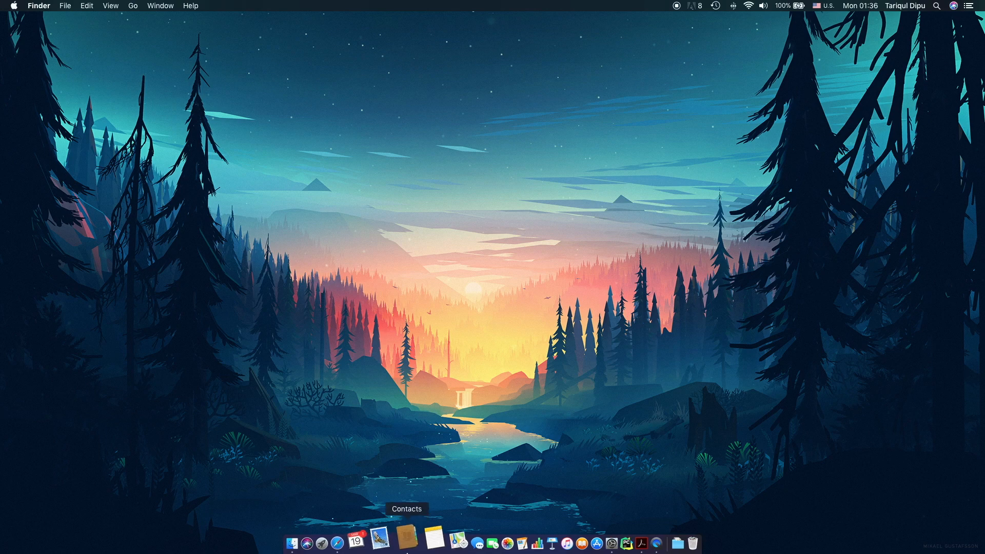
In Safari, search Google for 'deutsche bank blocked account opening form'.
{"action": "left_click", "coordinate": [362, 543]}
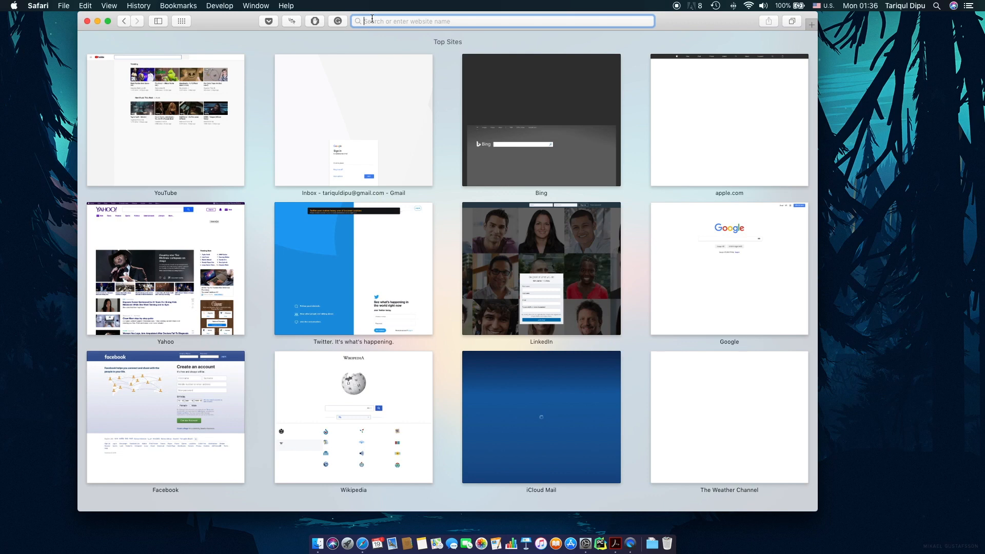
{"action": "type", "text": "deutsche ba"}
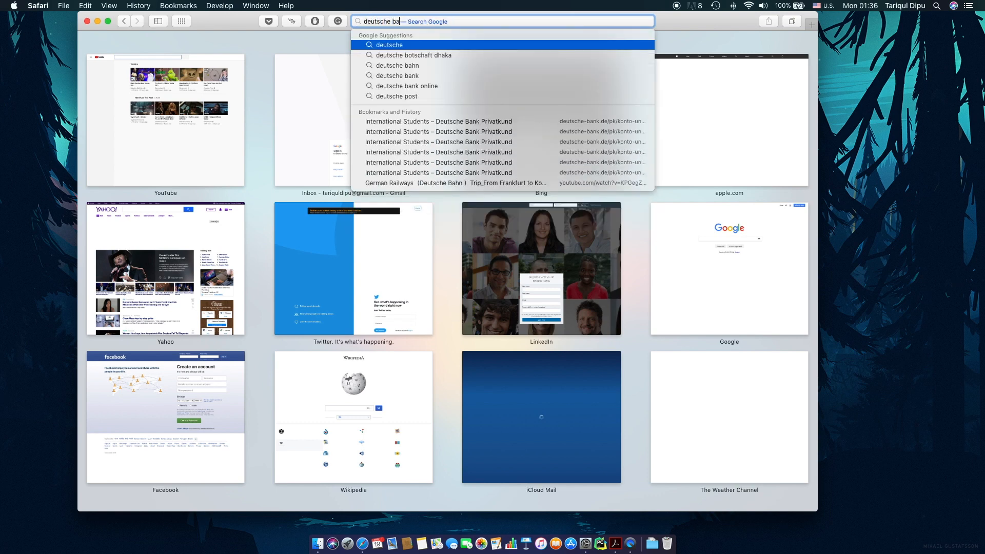
{"action": "type", "text": "nk blocke"}
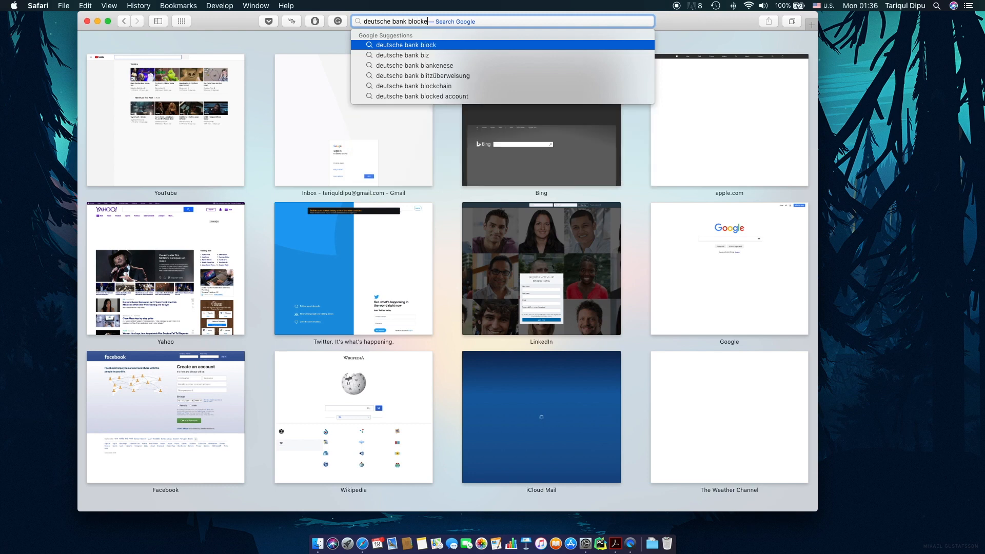
{"action": "type", "text": "d account opeing"}
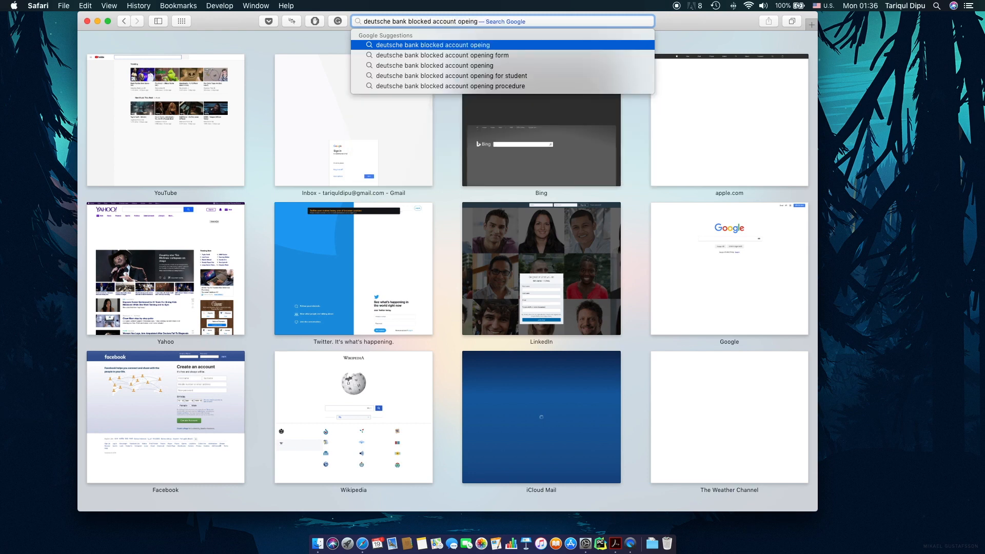
{"action": "key", "text": "BackSpace"}
{"action": "key", "text": "BackSpace"}
{"action": "key", "text": "BackSpace"}
{"action": "type", "text": "ning form"}
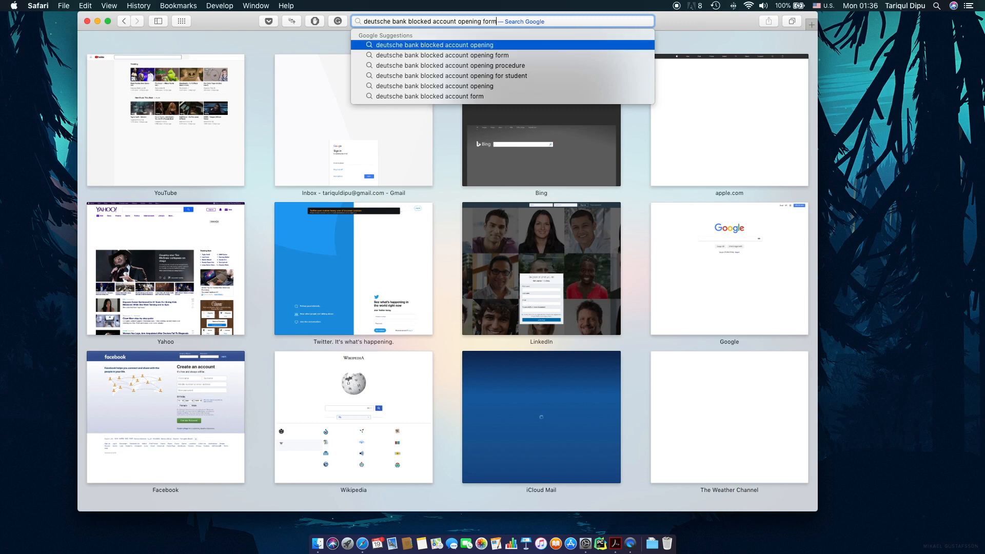
{"action": "key", "text": "Return"}
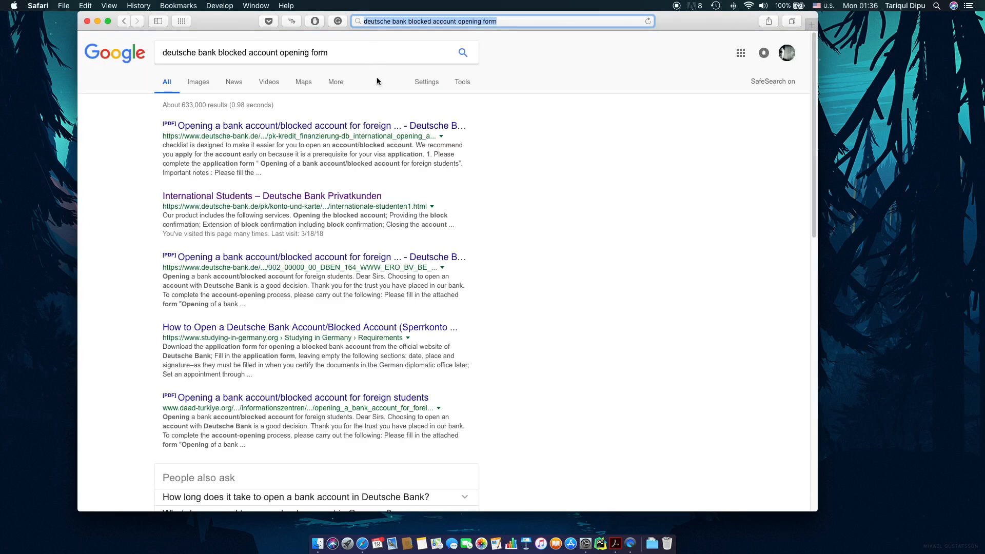
On Deutsche Bank's International Students page, show the Opening a blocked account forms.
{"action": "left_click", "coordinate": [304, 197]}
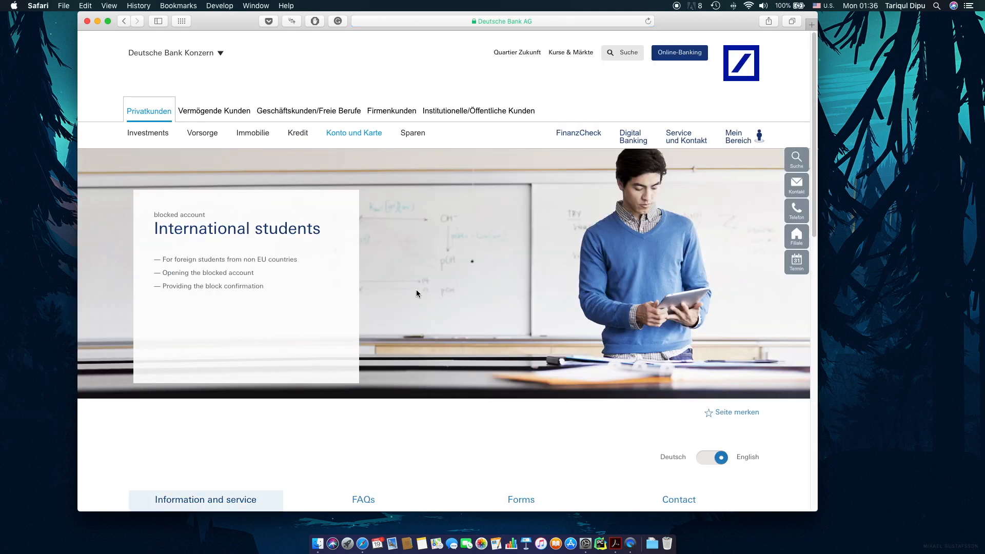
{"action": "scroll", "coordinate": [417, 319], "scroll_direction": "down", "scroll_amount": 5}
{"action": "scroll", "coordinate": [417, 323], "scroll_direction": "down", "scroll_amount": 4}
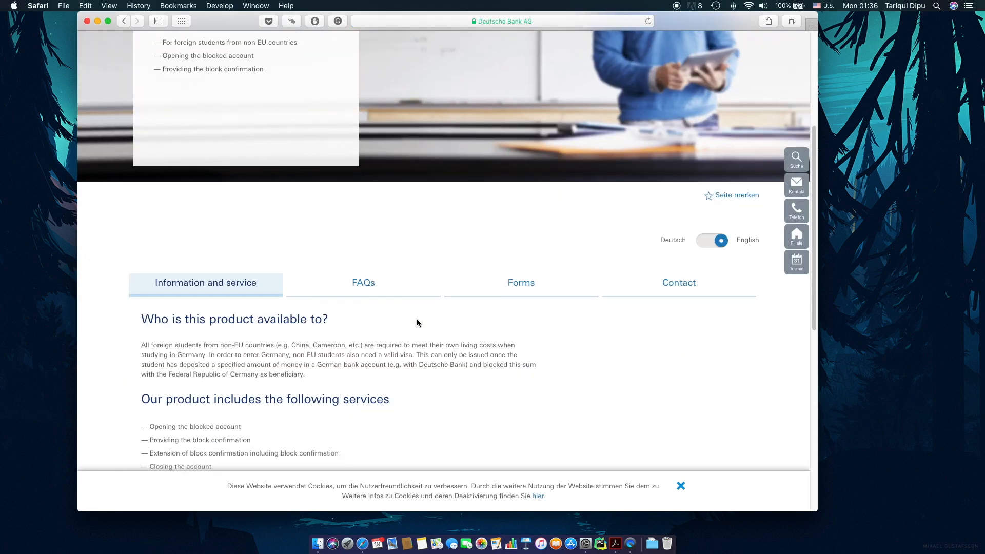
{"action": "left_click", "coordinate": [517, 133]}
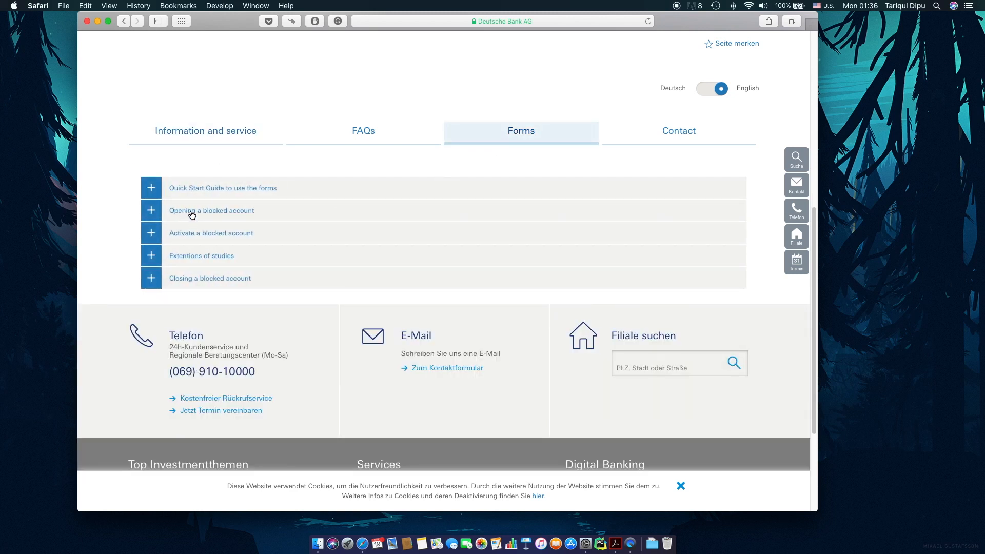
{"action": "left_click", "coordinate": [192, 213]}
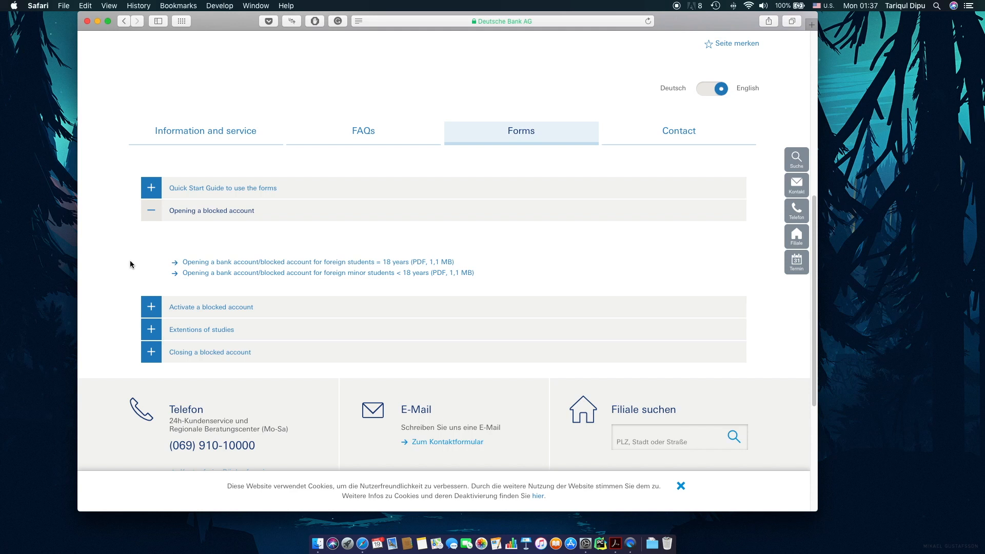
Open and download the checklist PDF for students aged 18 or over.
{"action": "left_click", "coordinate": [229, 262]}
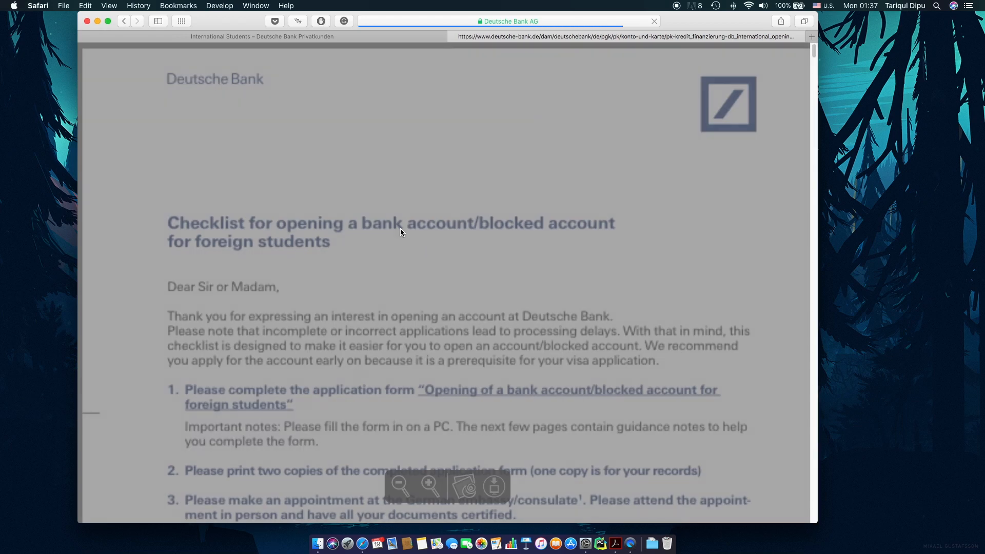
{"action": "scroll", "coordinate": [400, 277], "scroll_direction": "down", "scroll_amount": 5}
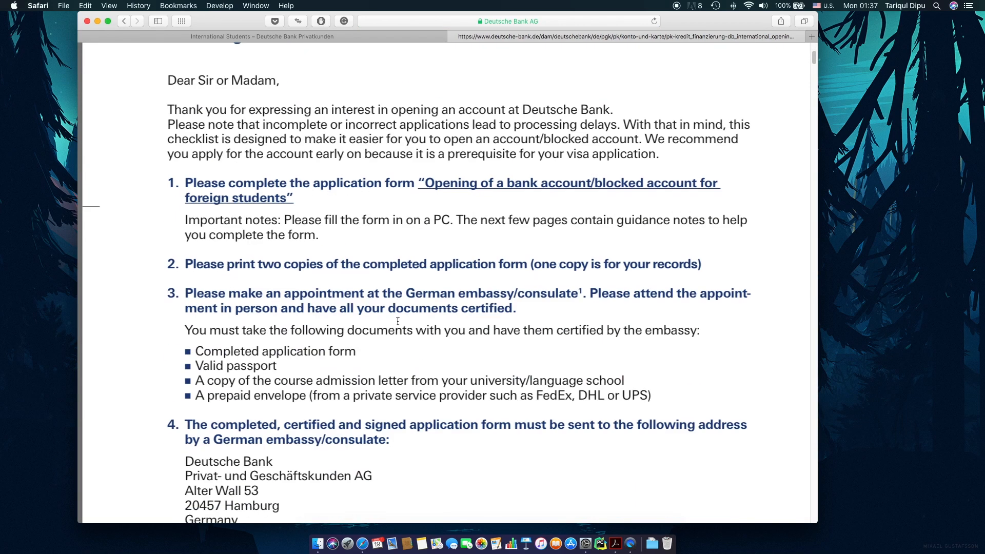
{"action": "scroll", "coordinate": [441, 298], "scroll_direction": "up", "scroll_amount": 8}
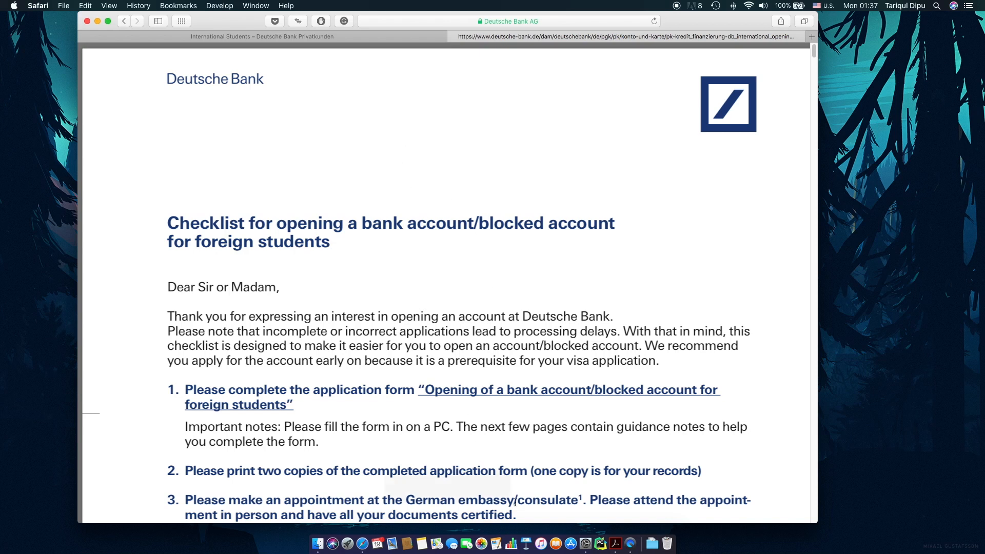
{"action": "left_click", "coordinate": [494, 485]}
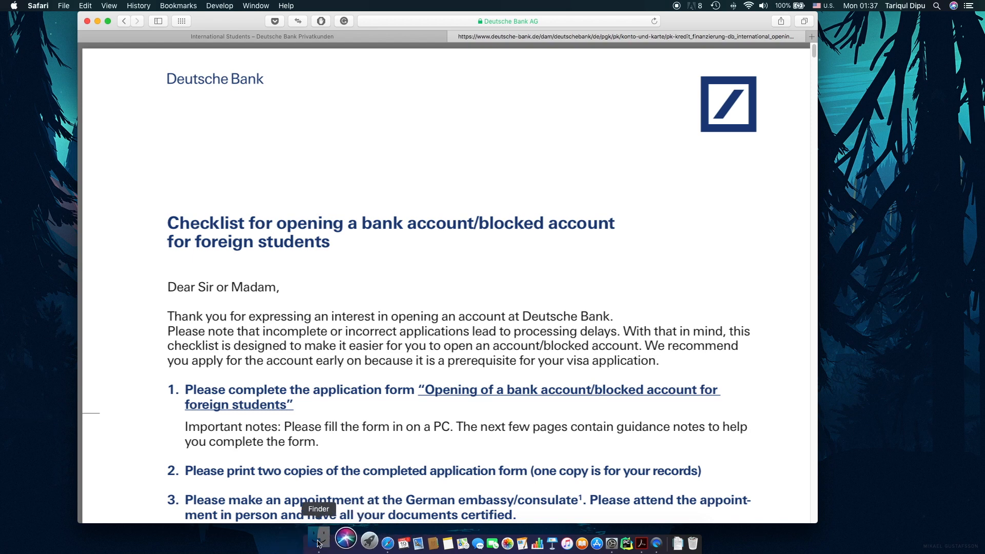
Open the downloaded checklist PDF from Downloads with Adobe Acrobat Reader DC.
{"action": "left_click", "coordinate": [292, 542]}
{"action": "mouse_move", "coordinate": [258, 200]}
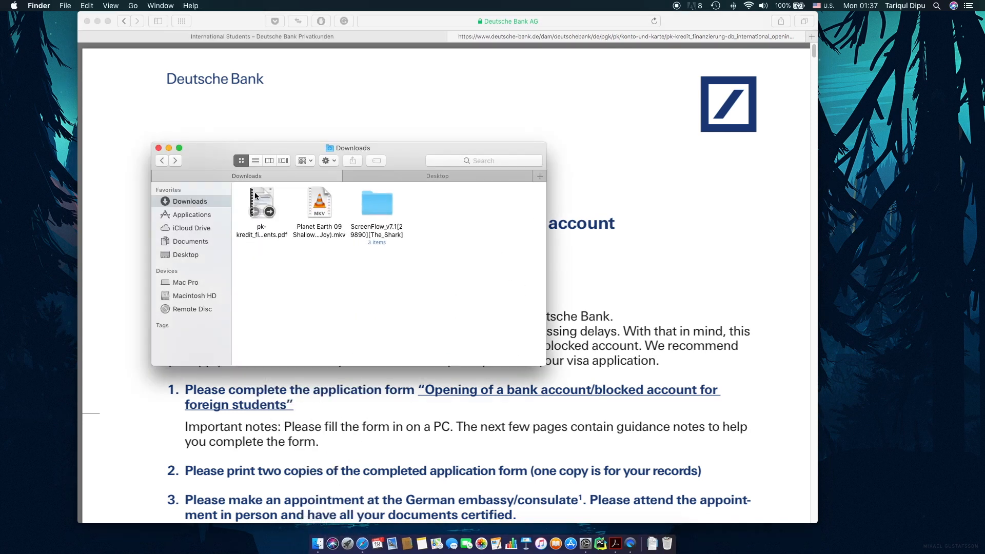
{"action": "right_click", "coordinate": [259, 200]}
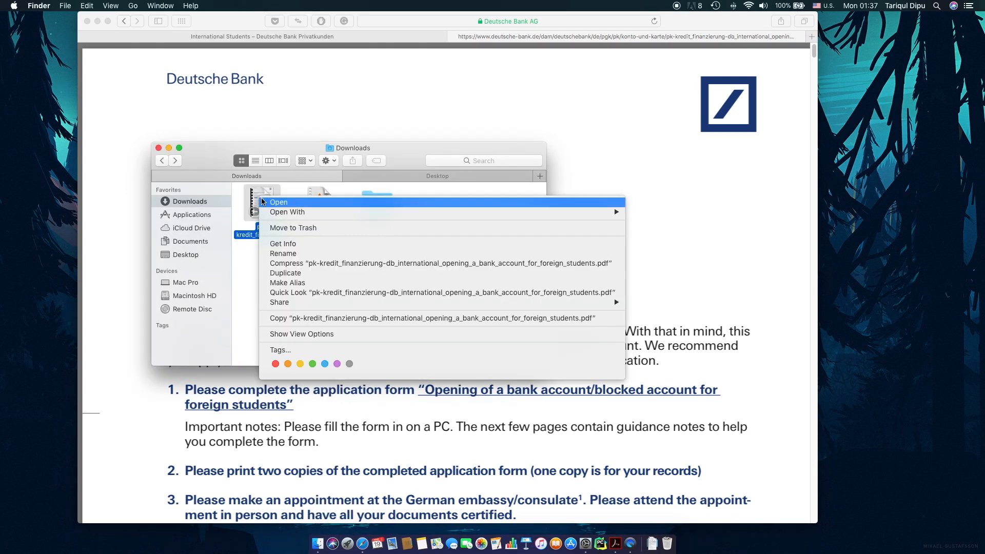
{"action": "mouse_move", "coordinate": [606, 219]}
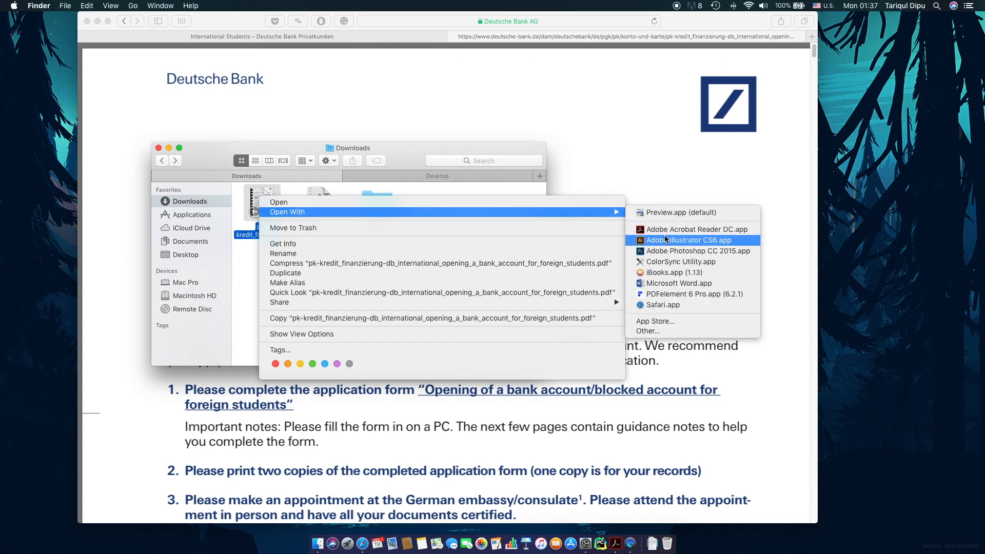
{"action": "left_click", "coordinate": [665, 232]}
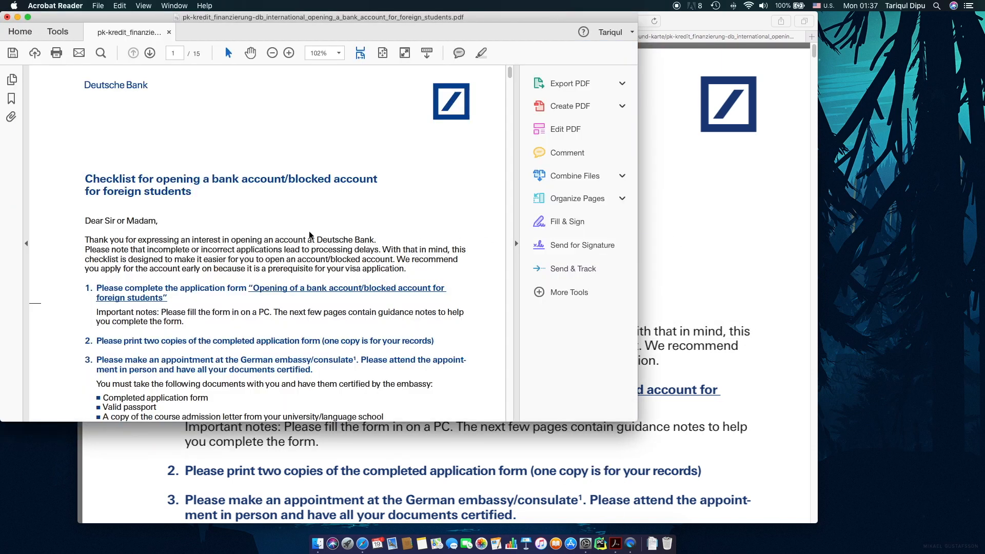
Maximize the Acrobat window and scroll through the guidance notes to the page-9 application form.
{"action": "left_click_drag", "start_coordinate": [156, 16], "coordinate": [173, 16]}
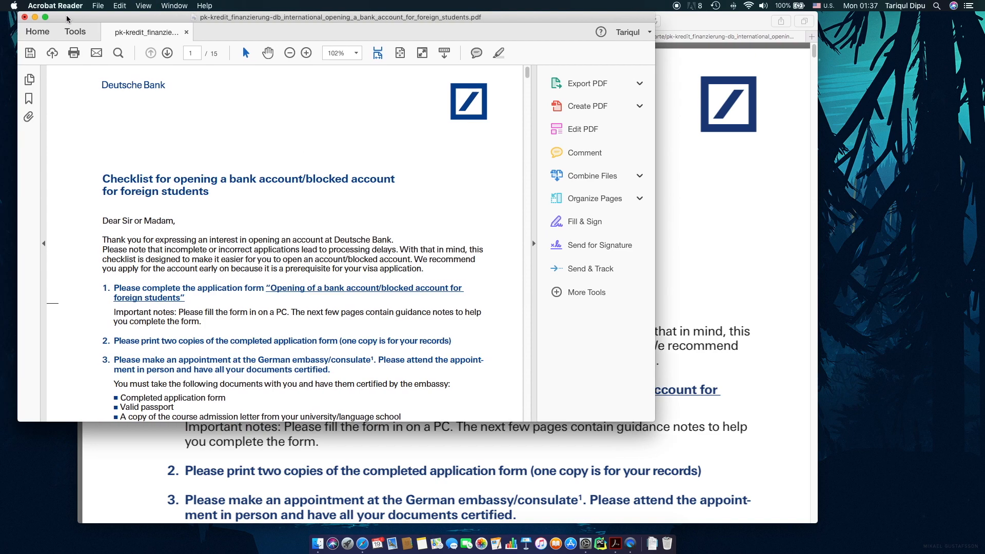
{"action": "left_click", "coordinate": [45, 18]}
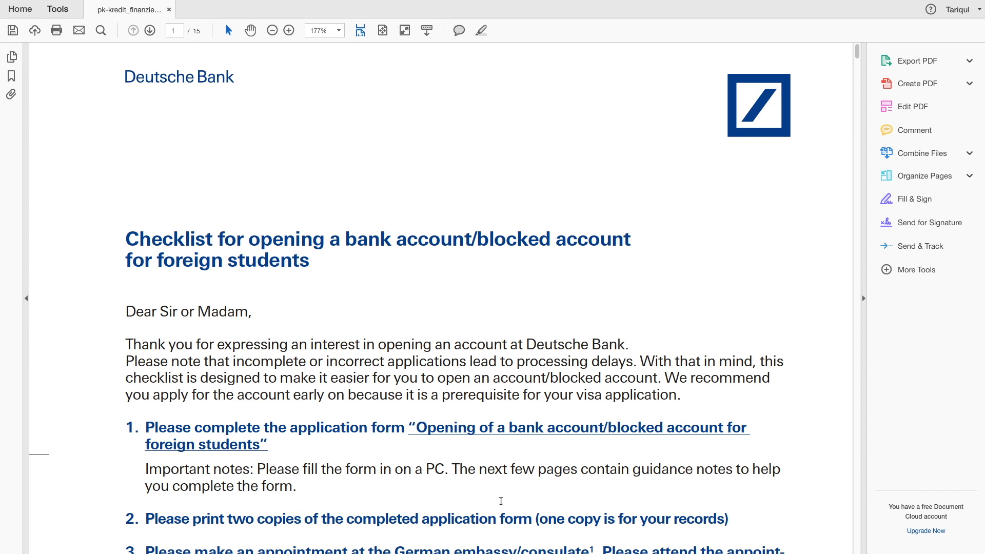
{"action": "scroll", "coordinate": [502, 501], "scroll_direction": "down", "scroll_amount": 3}
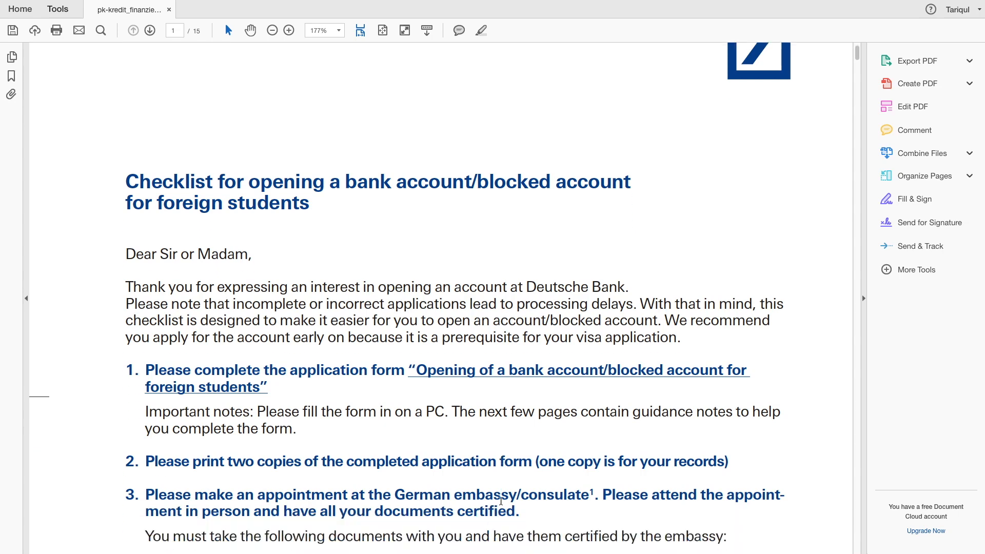
{"action": "scroll", "coordinate": [502, 502], "scroll_direction": "down", "scroll_amount": 9}
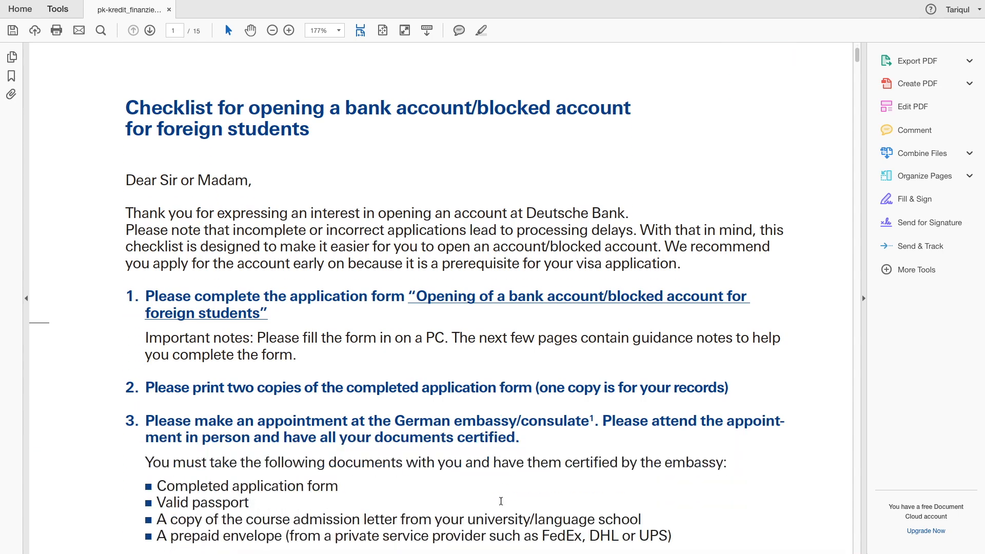
{"action": "scroll", "coordinate": [501, 505], "scroll_direction": "down", "scroll_amount": 9}
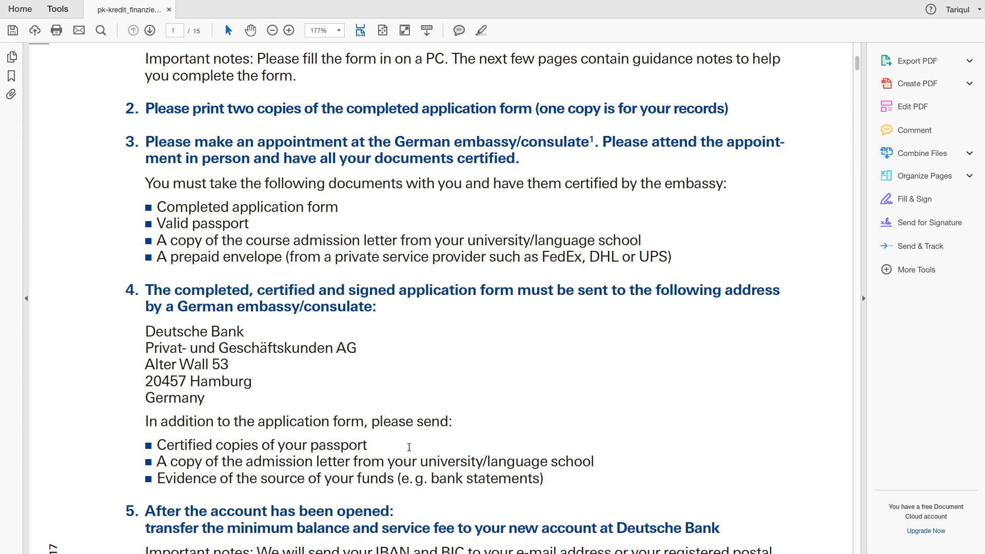
{"action": "scroll", "coordinate": [409, 447], "scroll_direction": "down", "scroll_amount": 7}
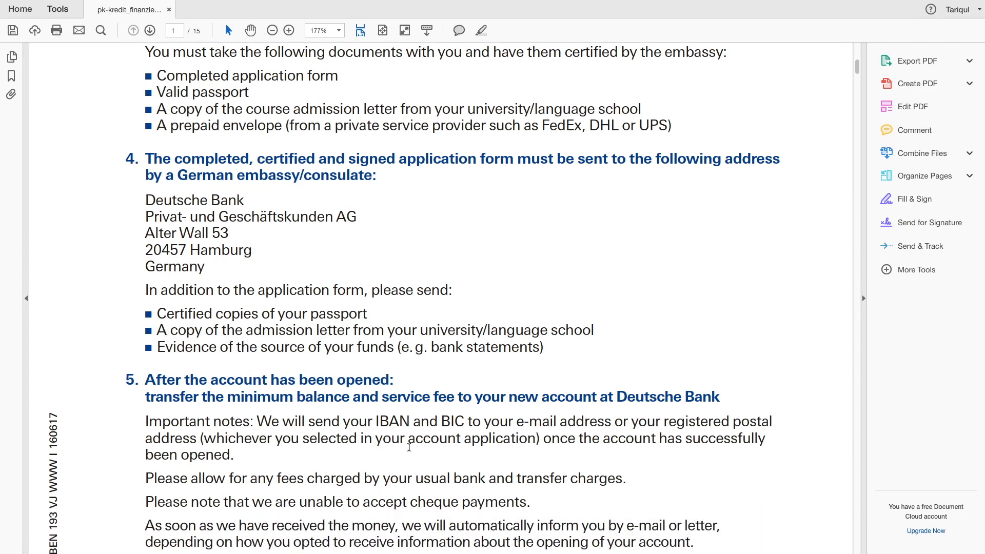
{"action": "scroll", "coordinate": [409, 447], "scroll_direction": "down", "scroll_amount": 20}
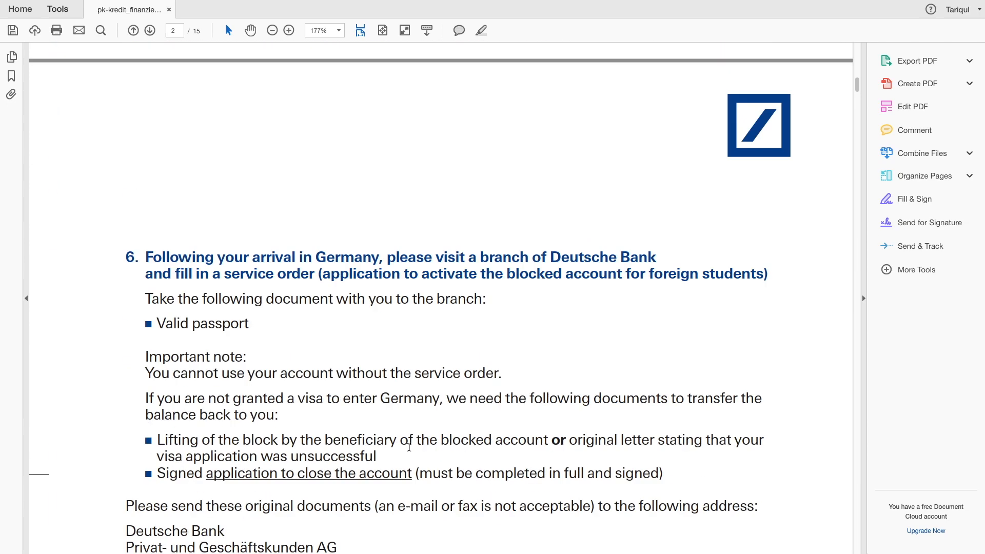
{"action": "scroll", "coordinate": [409, 447], "scroll_direction": "down", "scroll_amount": 20}
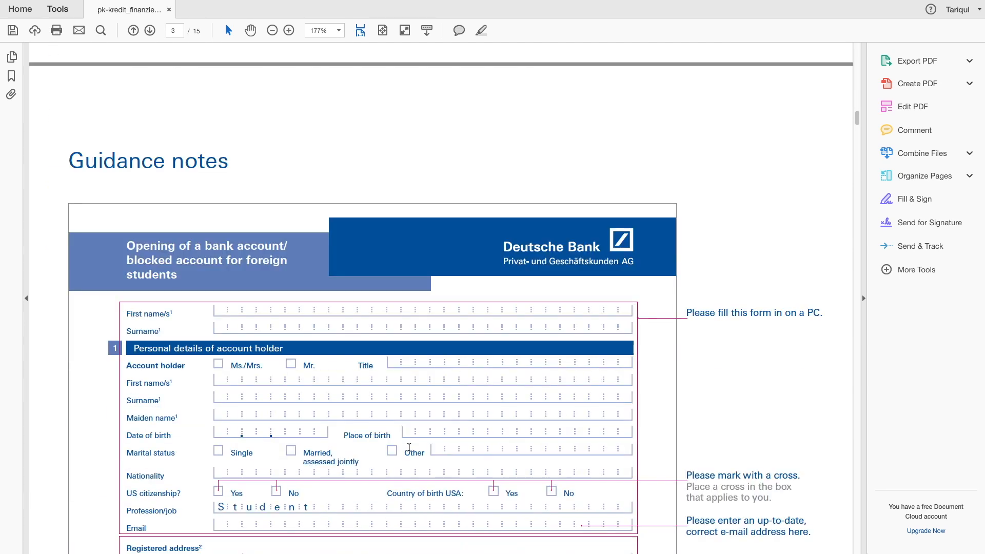
{"action": "scroll", "coordinate": [409, 447], "scroll_direction": "down", "scroll_amount": 7}
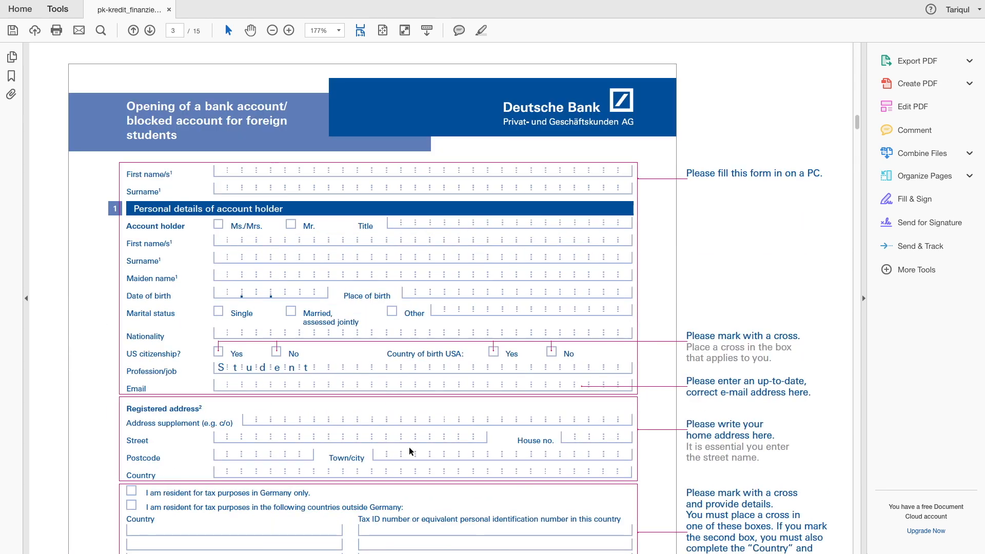
{"action": "scroll", "coordinate": [409, 451], "scroll_direction": "up", "scroll_amount": 2}
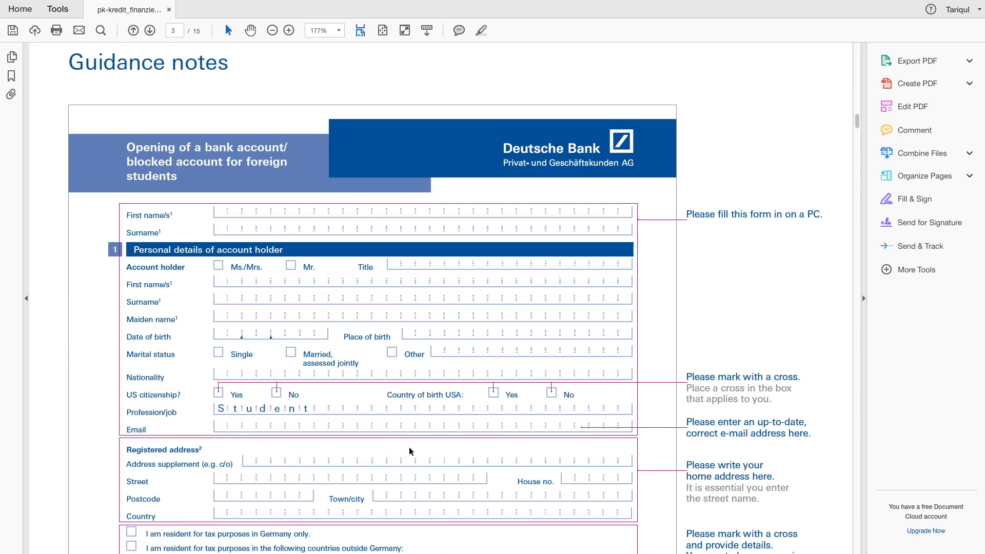
{"action": "scroll", "coordinate": [410, 451], "scroll_direction": "down", "scroll_amount": 3}
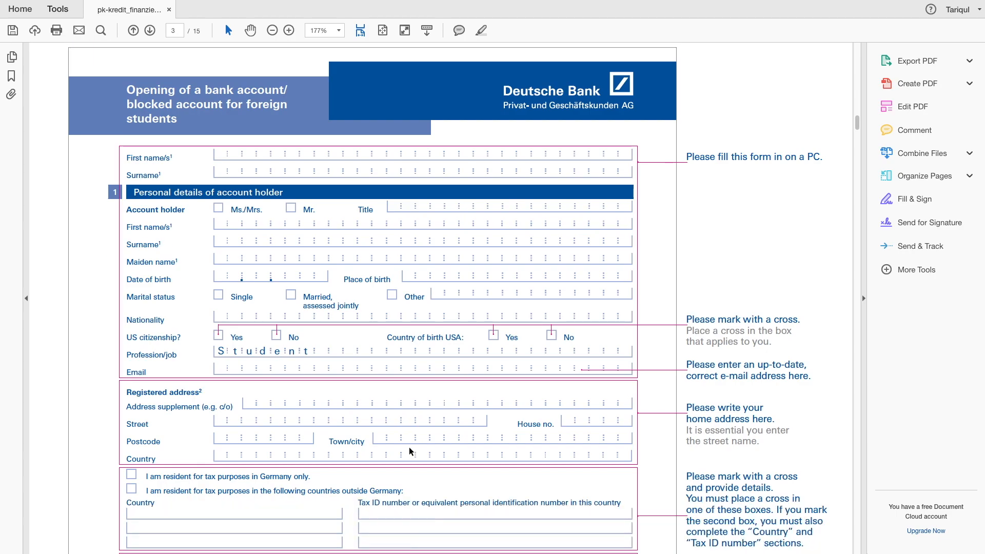
{"action": "scroll", "coordinate": [410, 451], "scroll_direction": "down", "scroll_amount": 5}
{"action": "scroll", "coordinate": [409, 451], "scroll_direction": "down", "scroll_amount": 20}
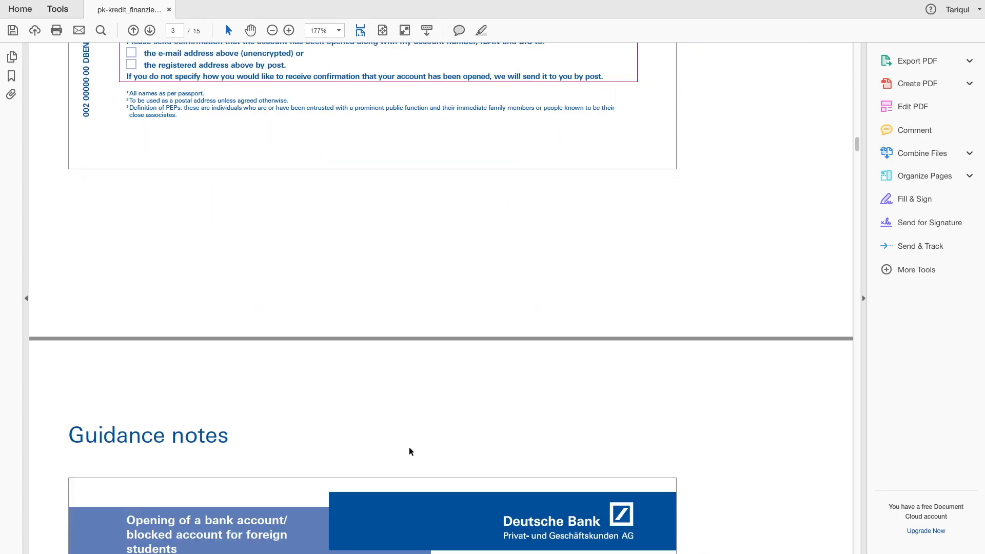
{"action": "scroll", "coordinate": [409, 448], "scroll_direction": "down", "scroll_amount": 20}
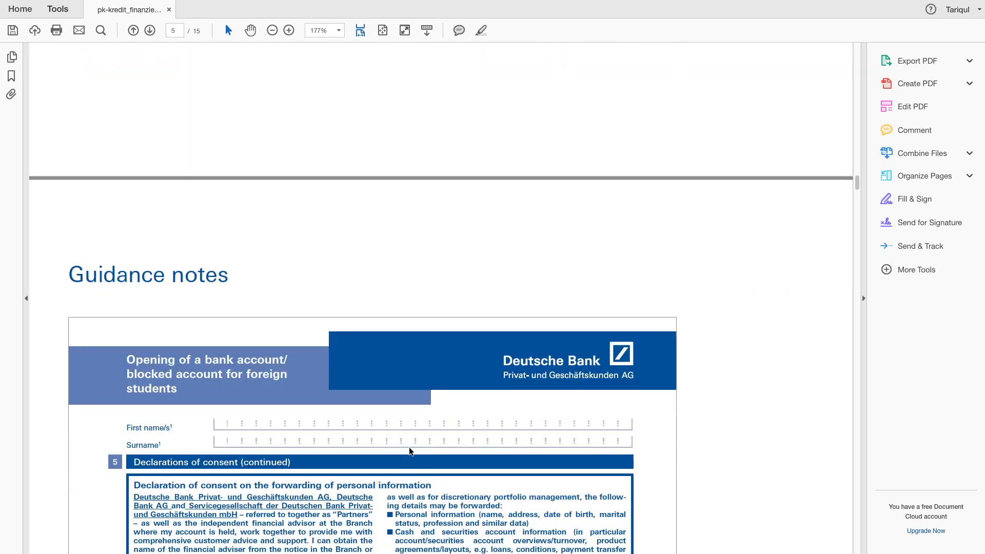
{"action": "scroll", "coordinate": [409, 447], "scroll_direction": "down", "scroll_amount": 20}
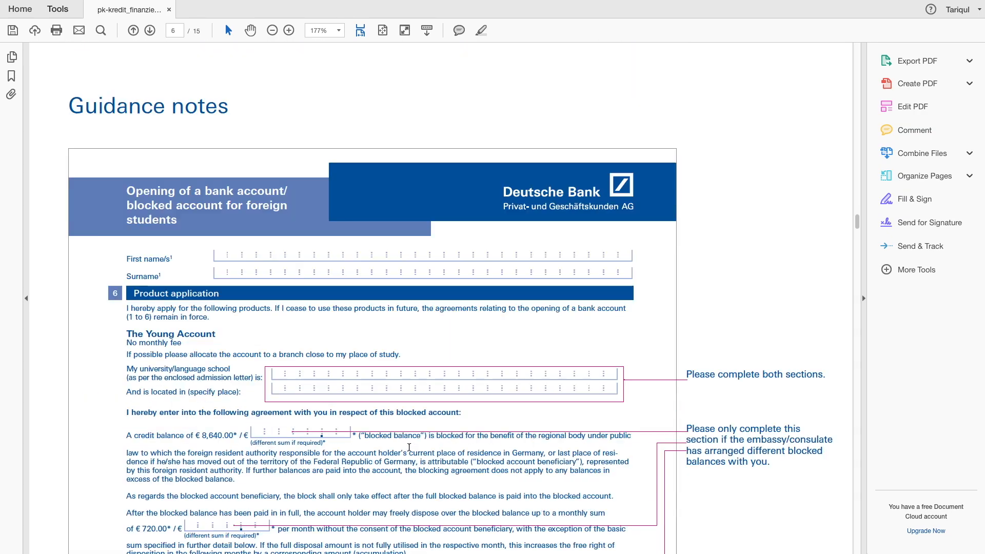
{"action": "scroll", "coordinate": [409, 448], "scroll_direction": "down", "scroll_amount": 20}
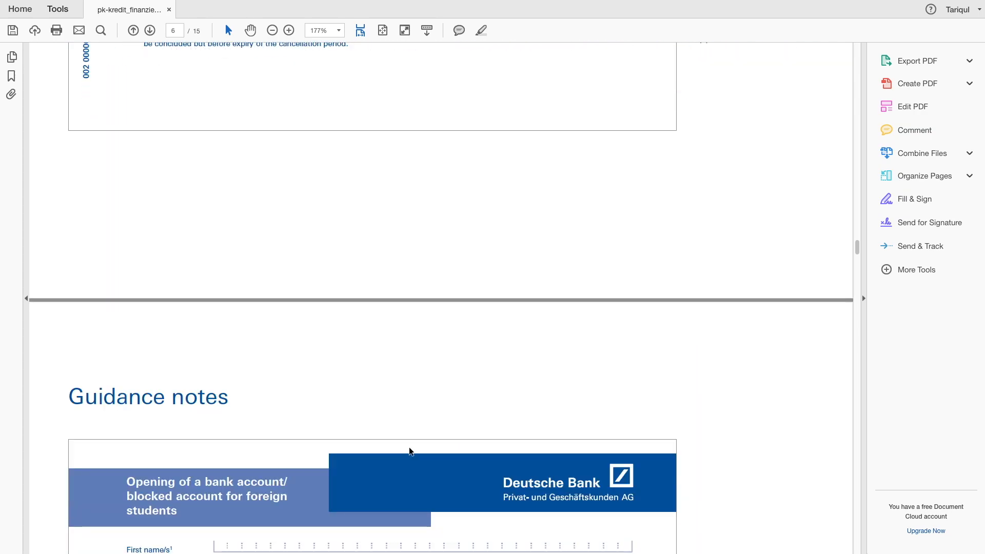
{"action": "scroll", "coordinate": [409, 448], "scroll_direction": "down", "scroll_amount": 20}
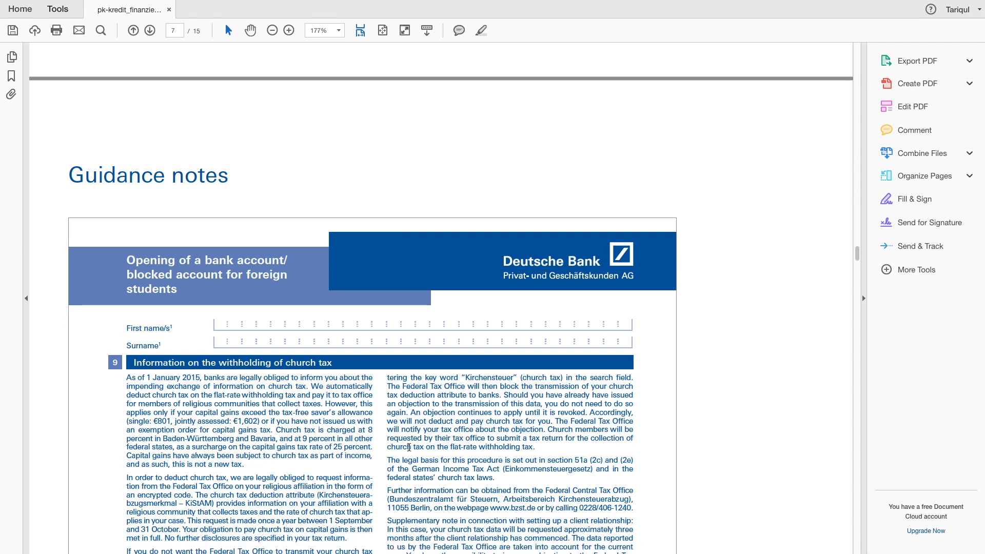
{"action": "scroll", "coordinate": [410, 451], "scroll_direction": "down", "scroll_amount": 20}
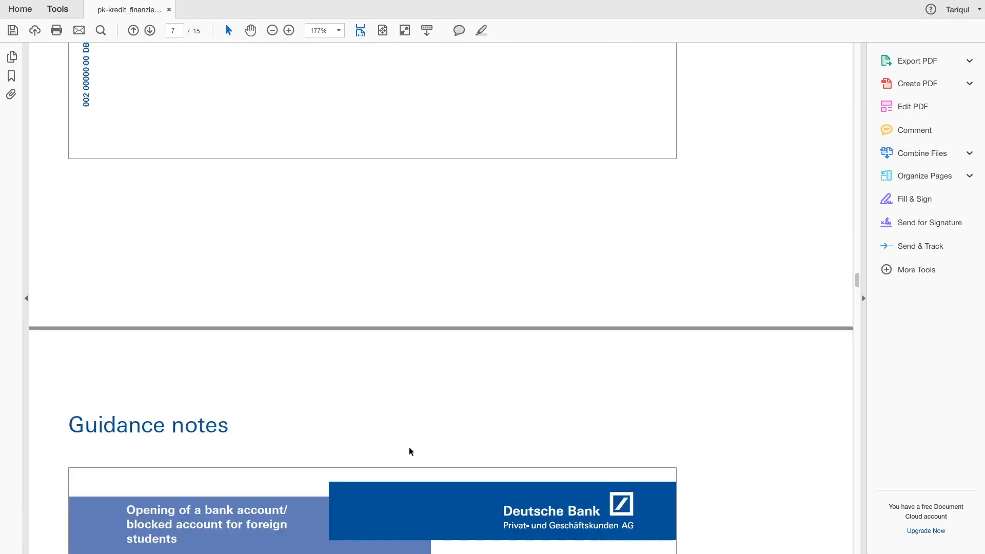
{"action": "scroll", "coordinate": [411, 451], "scroll_direction": "down", "scroll_amount": 20}
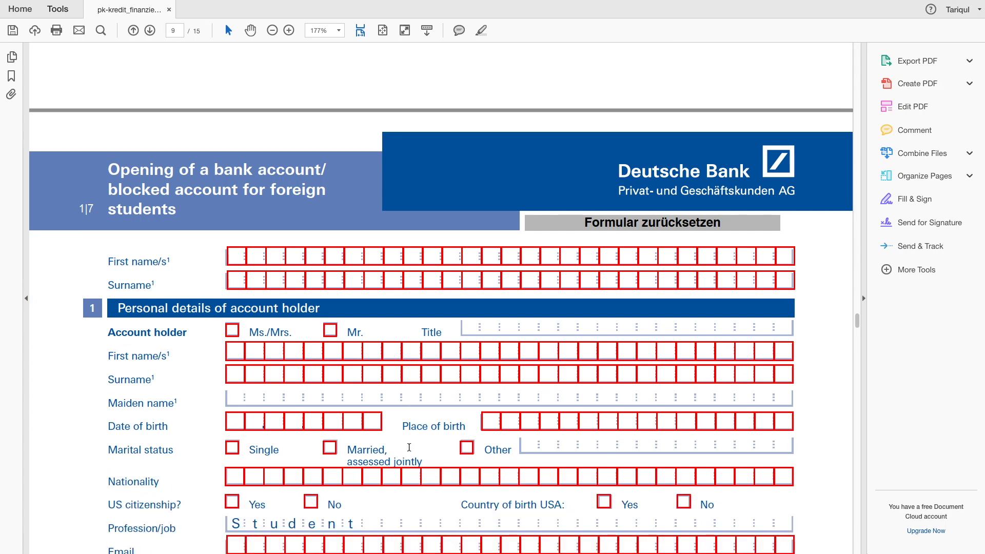
Enter the applicant's first name and surname and tick the Mr. title.
{"action": "scroll", "coordinate": [409, 447], "scroll_direction": "down", "scroll_amount": 4}
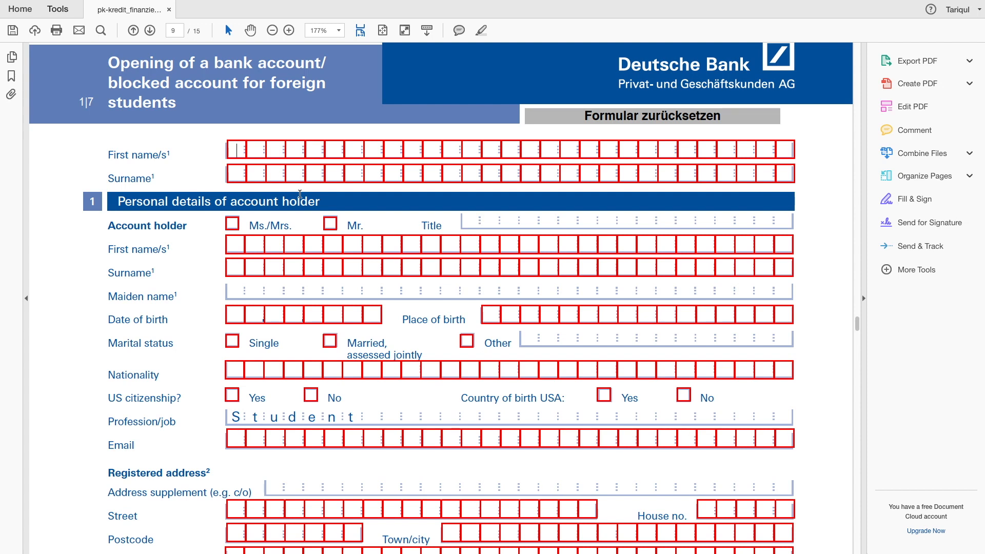
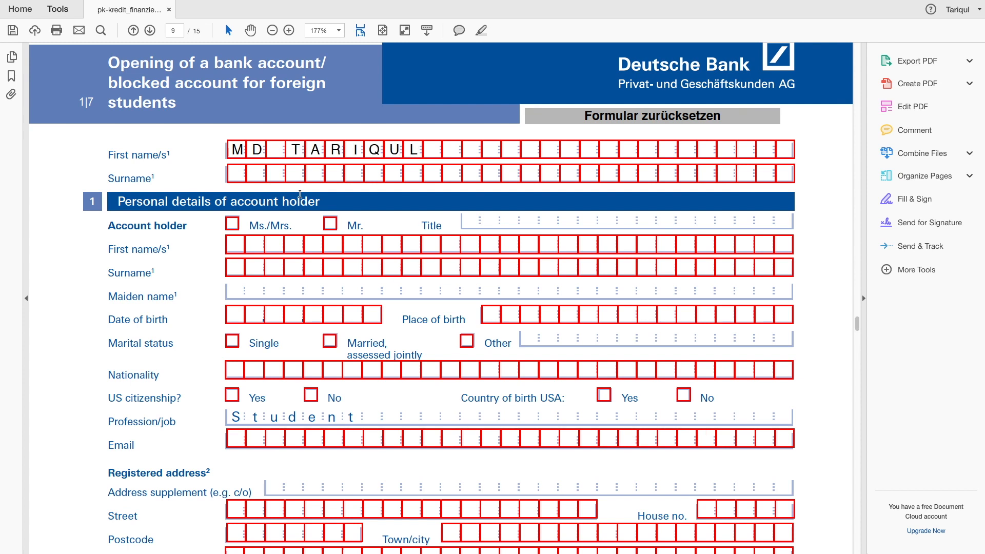
{"action": "key", "text": "Tab"}
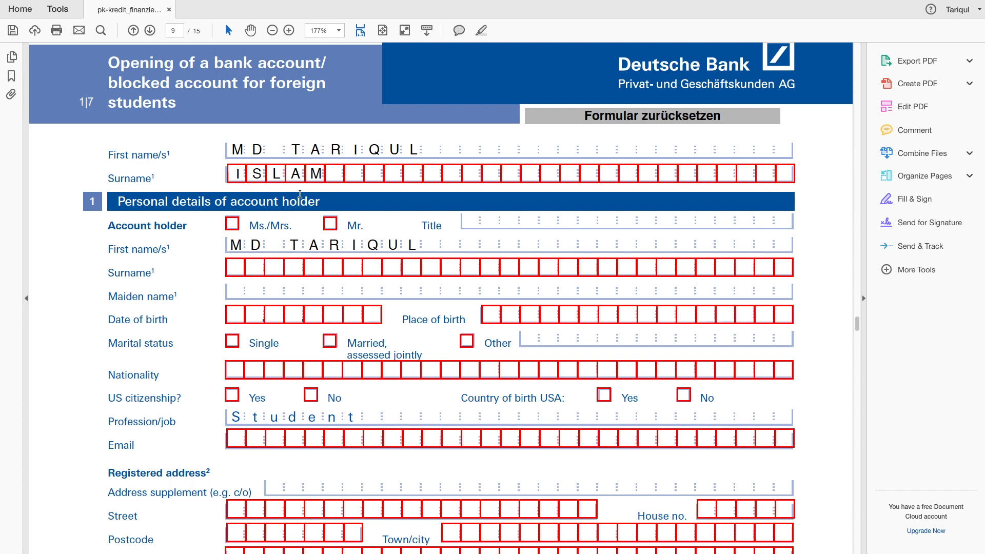
{"action": "key", "text": "Tab"}
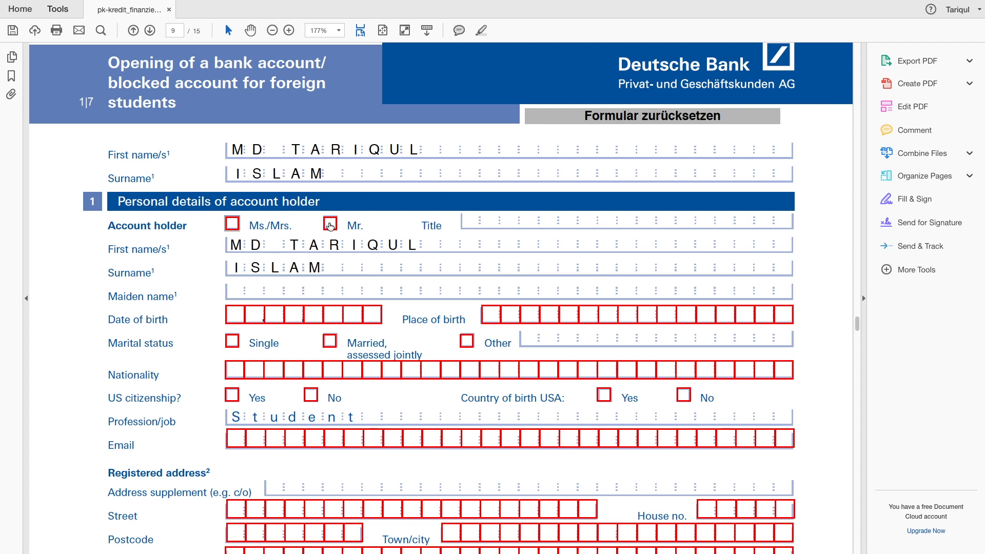
{"action": "left_click", "coordinate": [330, 224]}
Fill in the applicant's date and place of birth and tick Single.
{"action": "scroll", "coordinate": [421, 413], "scroll_direction": "down", "scroll_amount": 1}
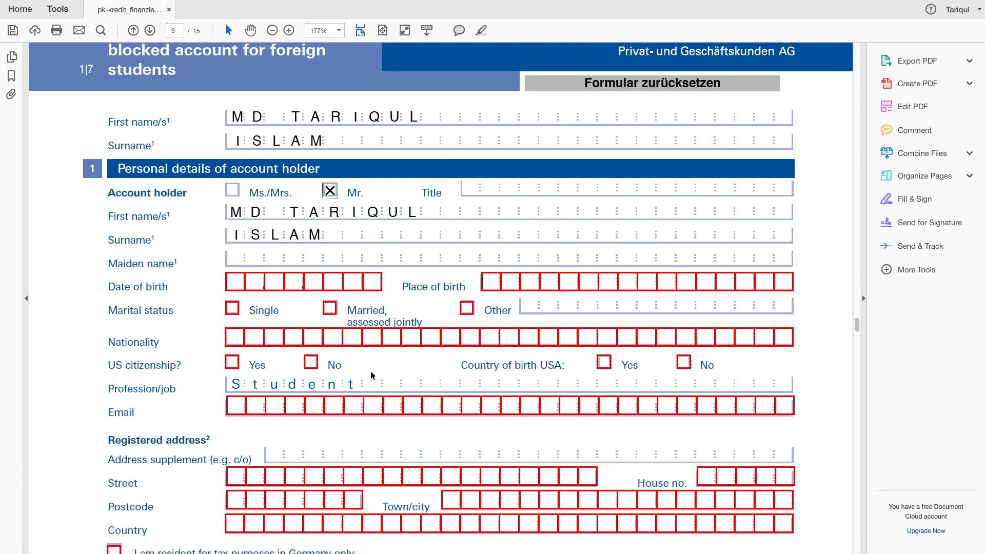
{"action": "left_click", "coordinate": [233, 284]}
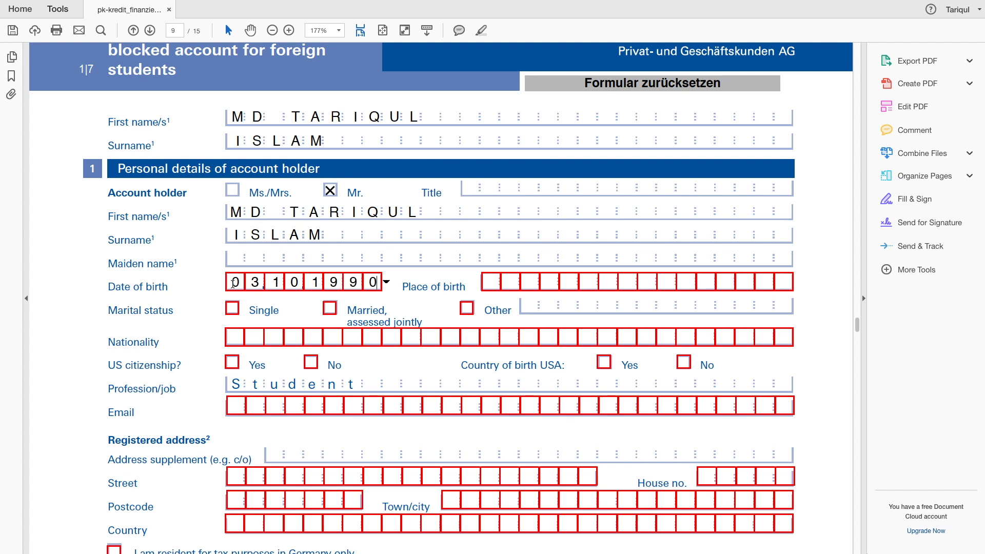
{"action": "key", "text": "Return"}
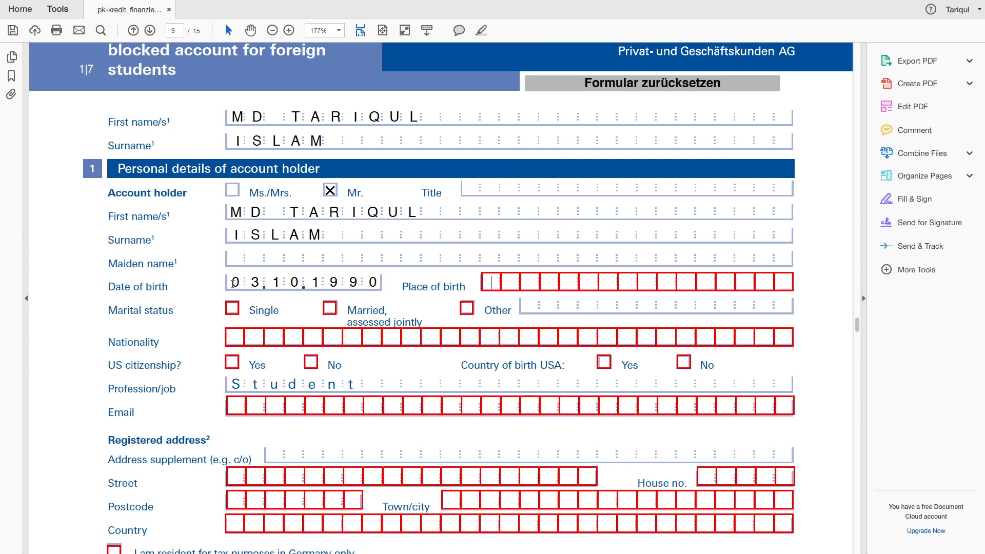
{"action": "type", "text": "DHAKA"}
{"action": "left_click", "coordinate": [233, 311]}
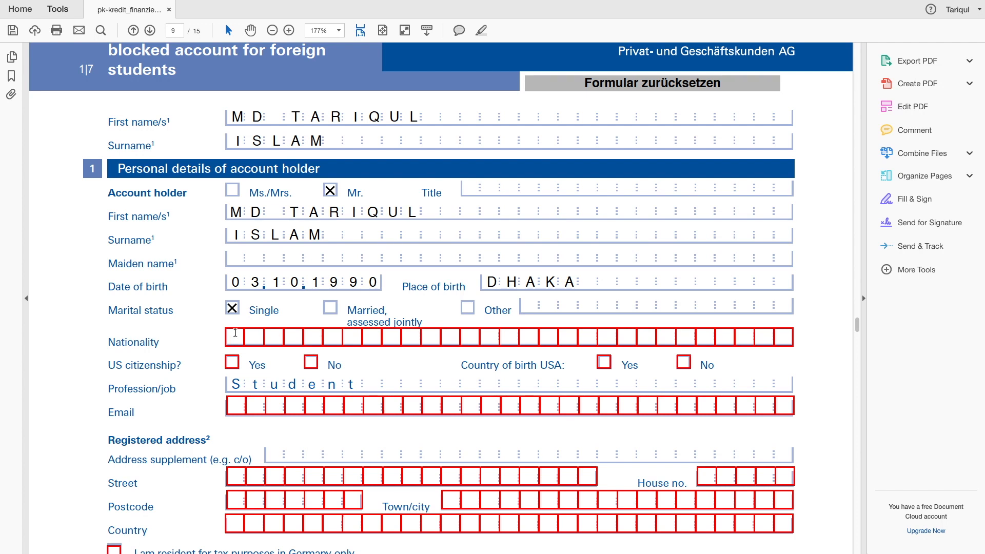
Enter nationality BANGLADESHI, answer No to both US questions, and enter the applicant's e-mail address.
{"action": "left_click", "coordinate": [235, 334]}
{"action": "type", "text": "BANGLADESHI"}
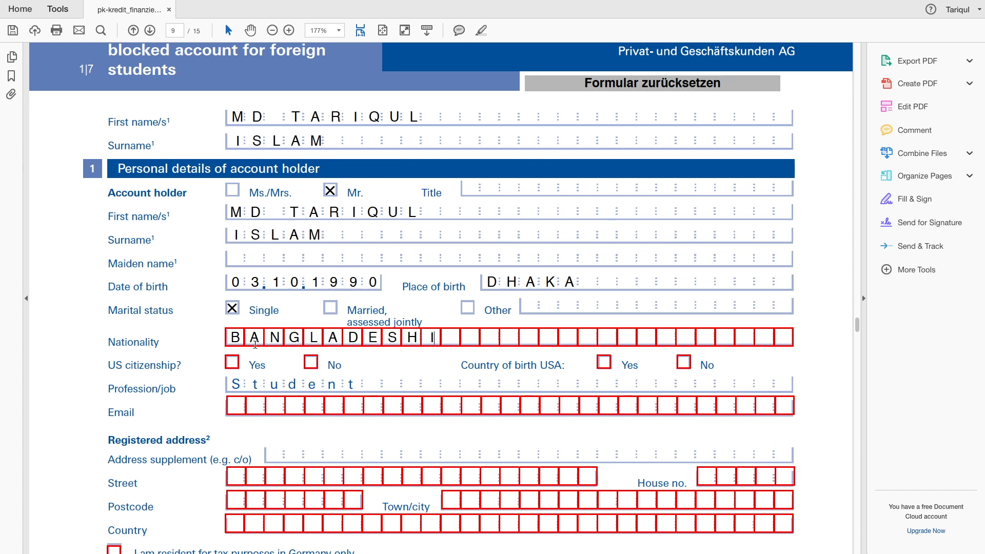
{"action": "left_click", "coordinate": [311, 362]}
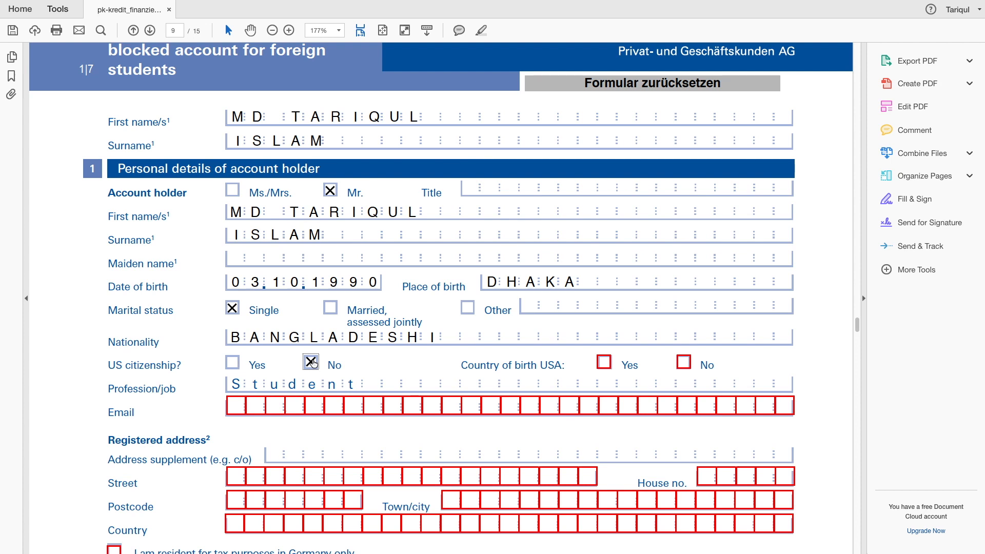
{"action": "left_click", "coordinate": [683, 363]}
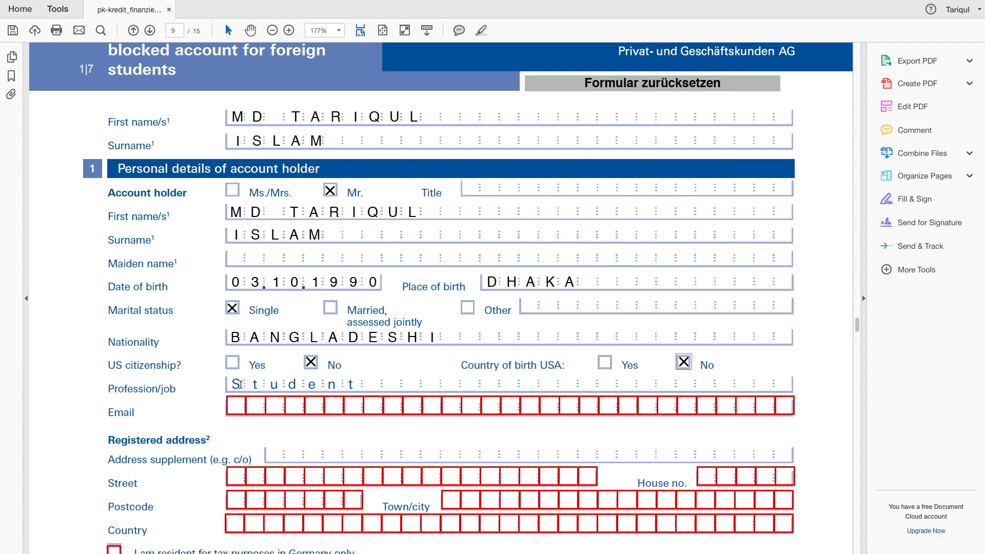
{"action": "left_click", "coordinate": [236, 406]}
{"action": "key", "text": "ctrl+z"}
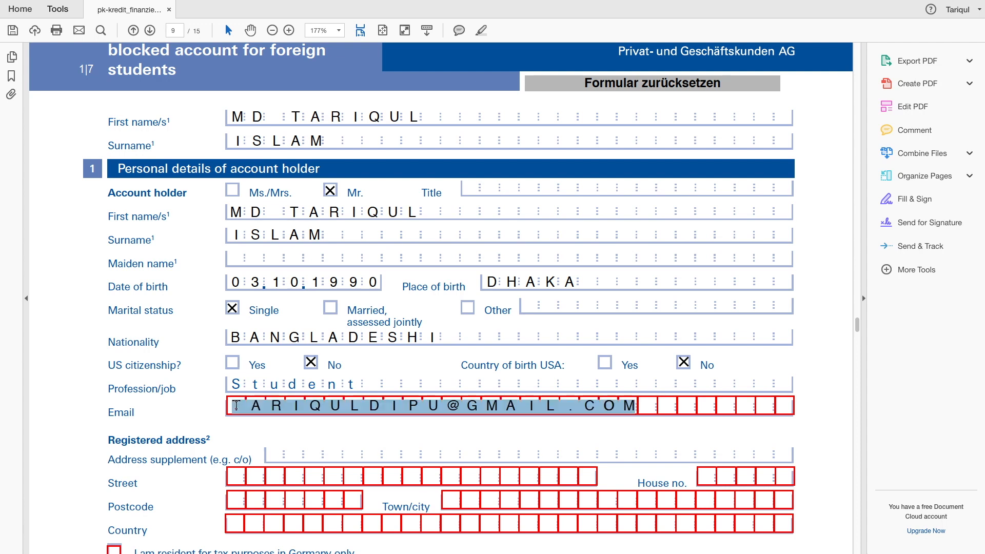
{"action": "key", "text": "ctrl+z"}
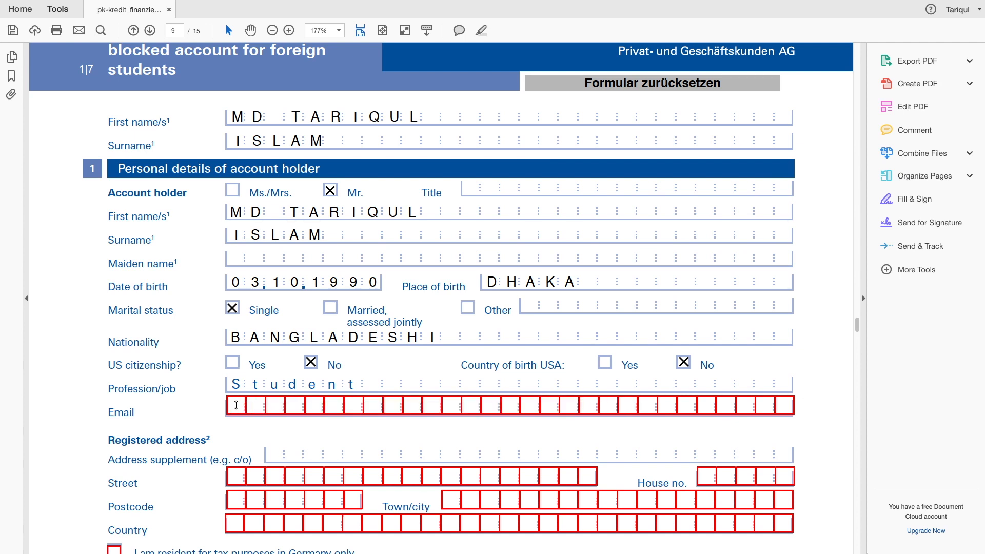
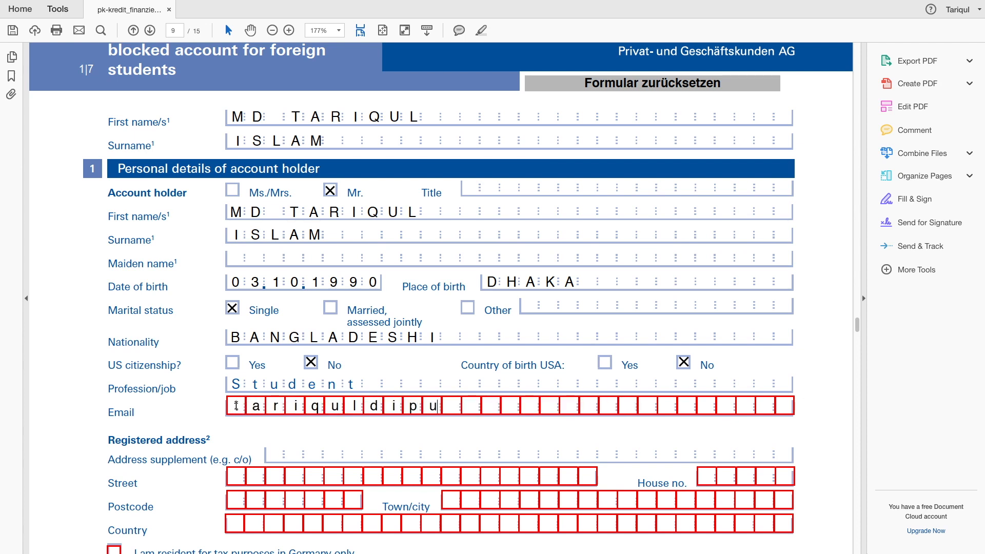
Fill in the registered address supplement with the applicant's name, and the street.
{"action": "scroll", "coordinate": [236, 437], "scroll_direction": "down", "scroll_amount": 2}
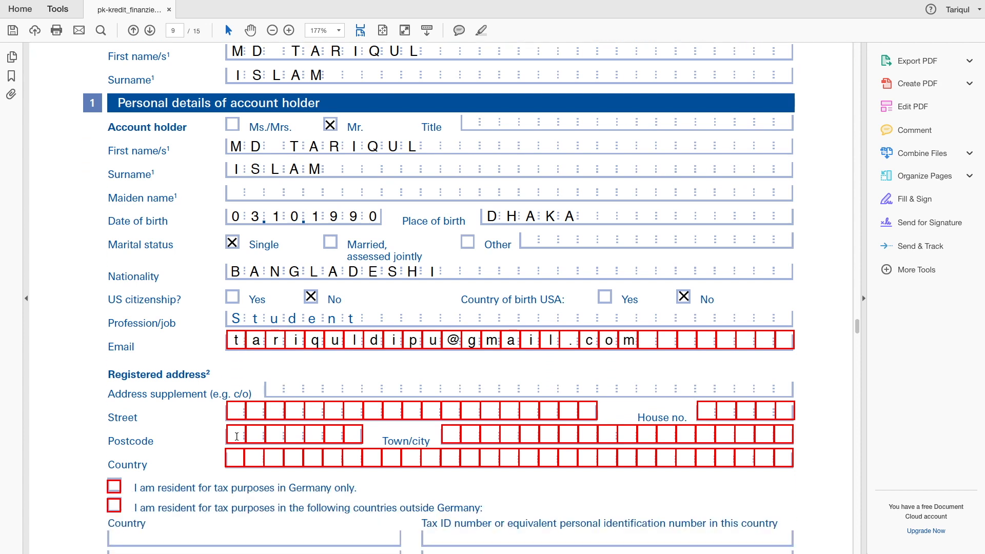
{"action": "scroll", "coordinate": [237, 436], "scroll_direction": "down", "scroll_amount": 3}
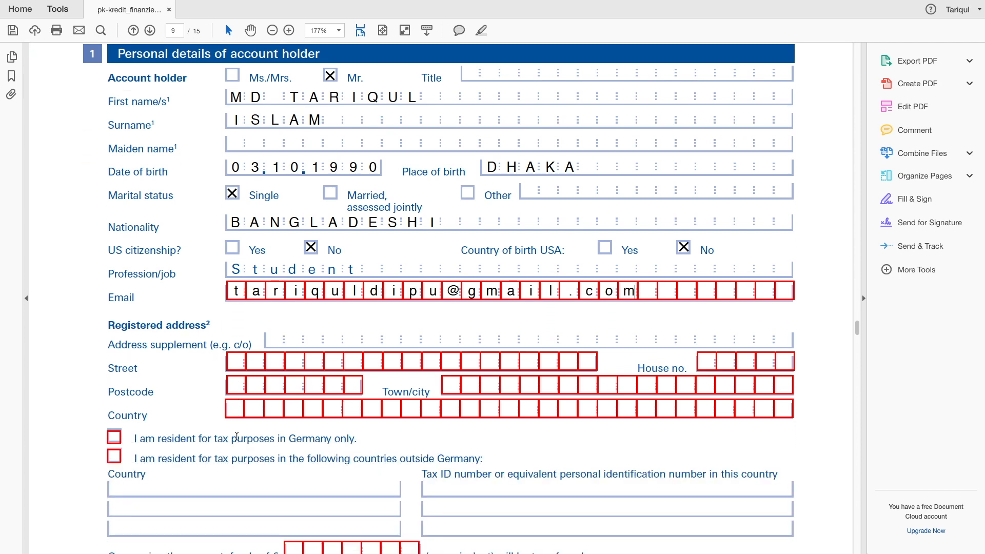
{"action": "scroll", "coordinate": [236, 437], "scroll_direction": "down", "scroll_amount": 2}
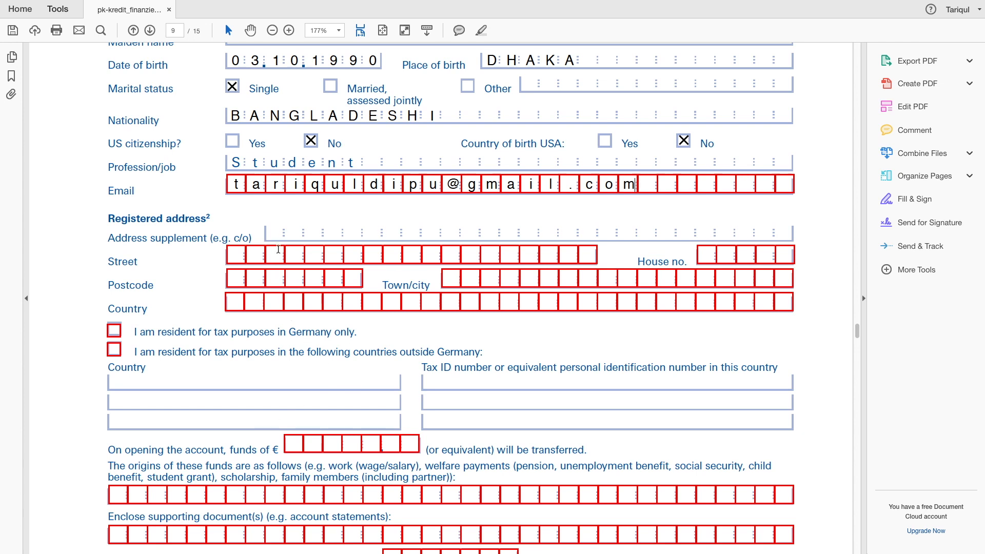
{"action": "left_click", "coordinate": [271, 231]}
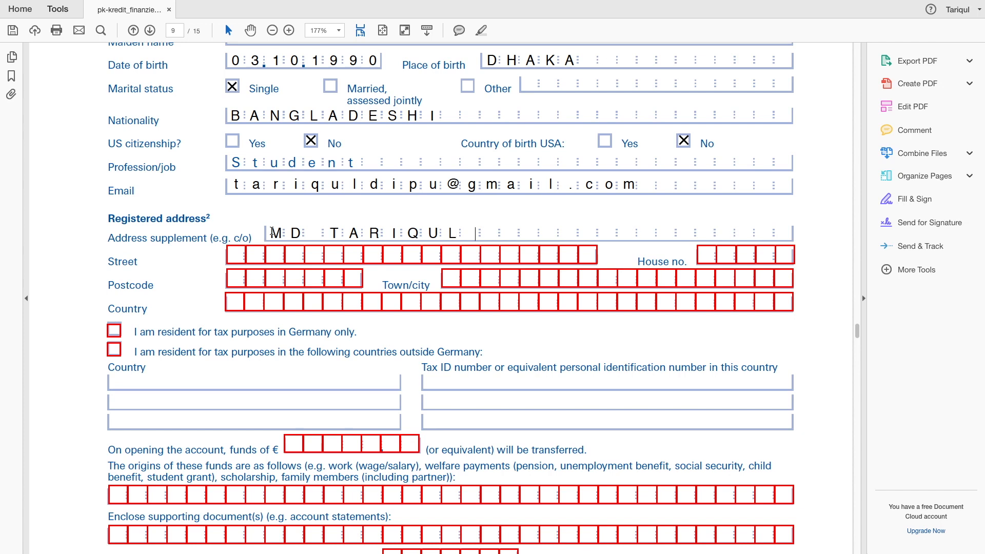
{"action": "left_click", "coordinate": [234, 257]}
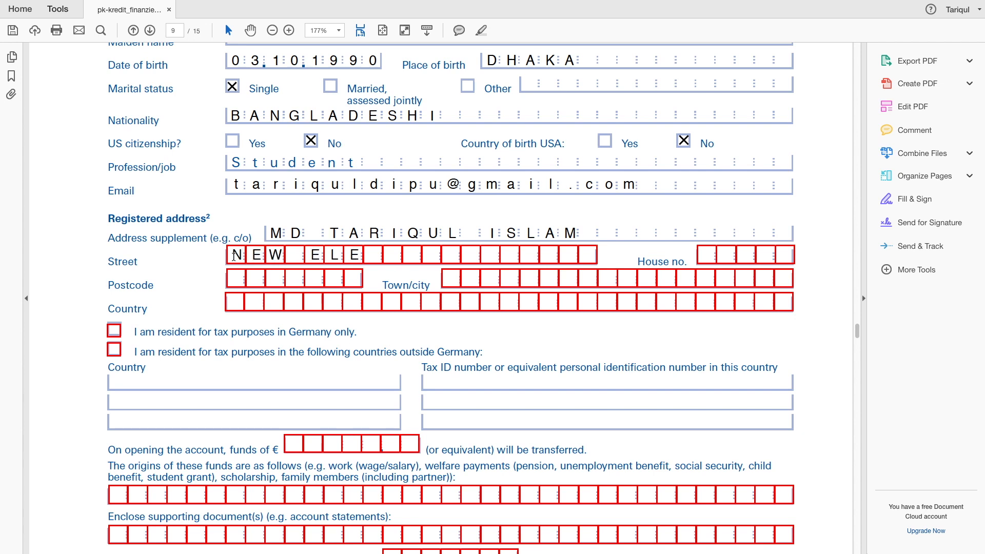
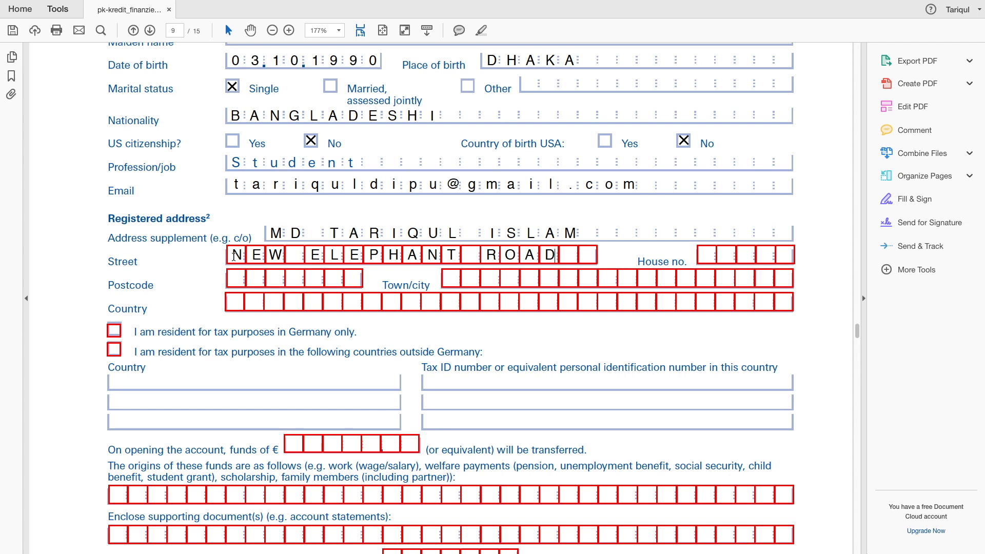
Enter the house number, postcode, town/city and country BANGLADESH of the registered address.
{"action": "left_click", "coordinate": [232, 277]}
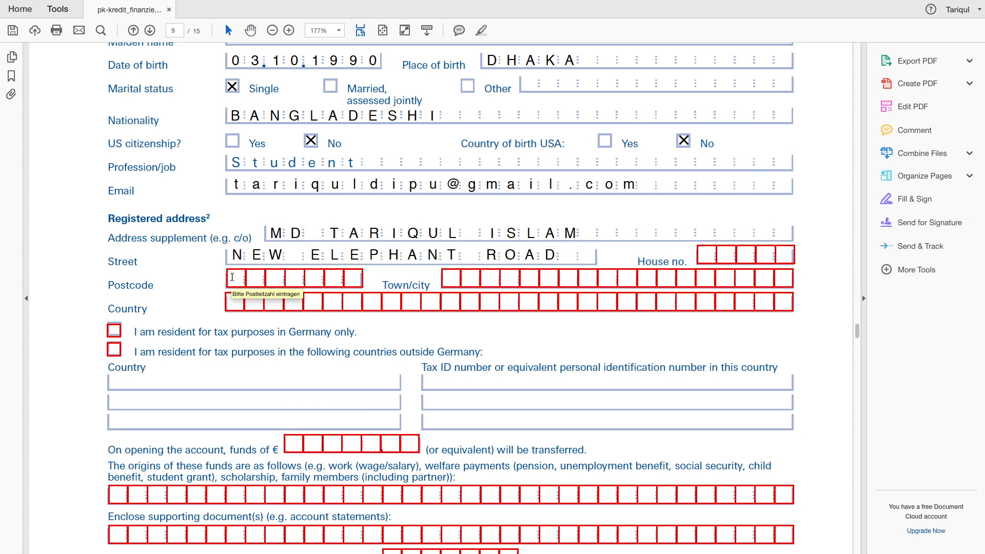
{"action": "type", "text": "00000"}
{"action": "key", "text": "Tab"}
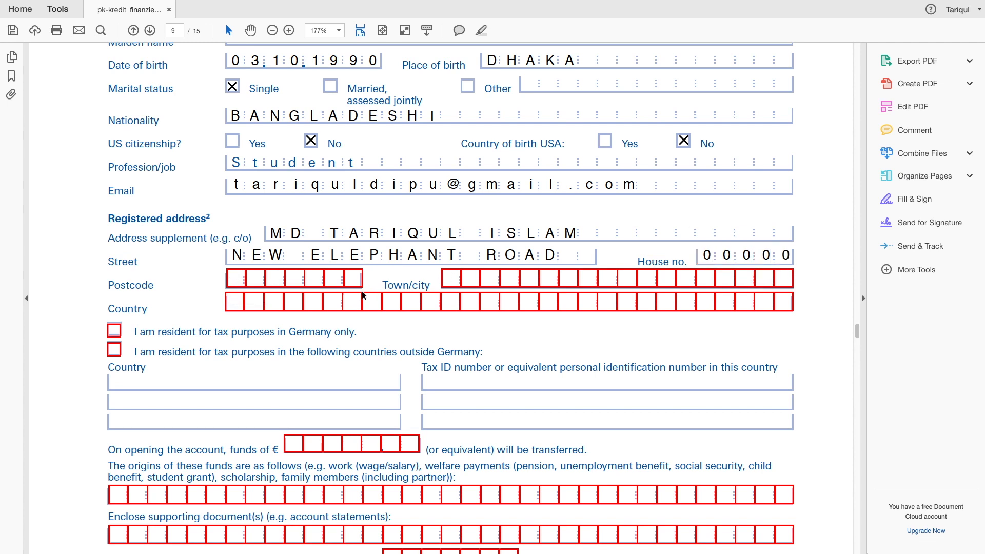
{"action": "type", "text": "1205"}
{"action": "key", "text": "Tab"}
{"action": "type", "text": "N"}
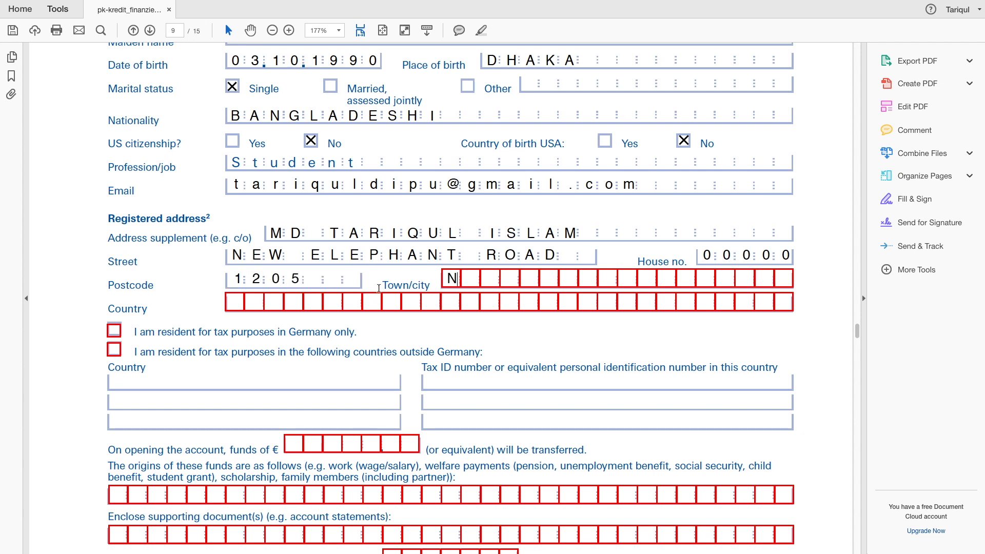
{"action": "type", "text": "EW MARKET, DHAKA"}
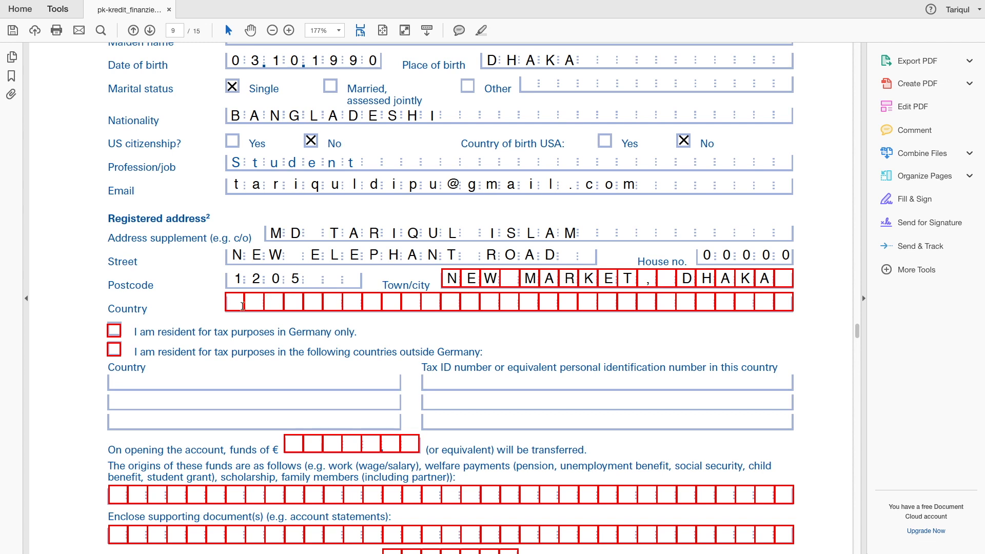
{"action": "left_click", "coordinate": [234, 304]}
{"action": "type", "text": "BANG"}
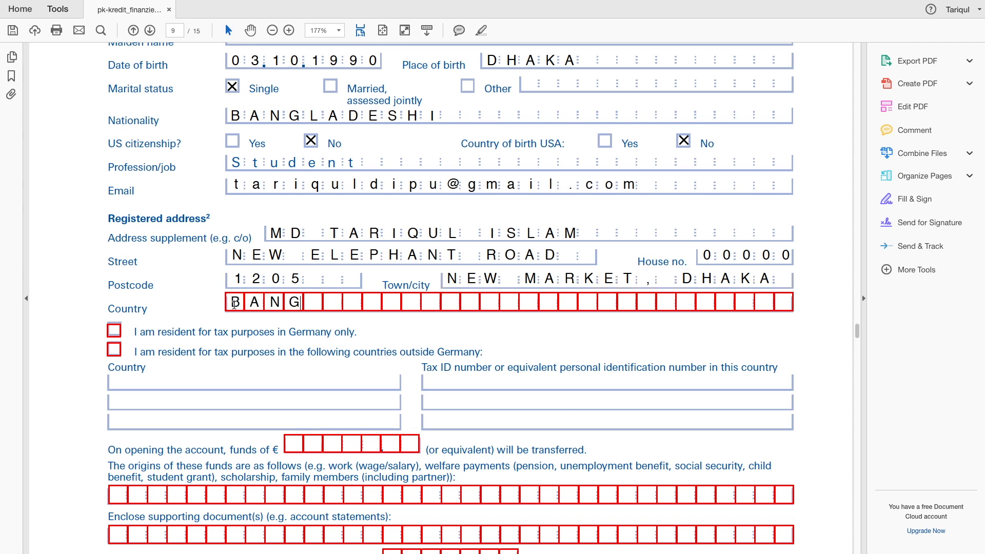
{"action": "type", "text": "LADESH"}
Declare tax residence outside Germany in BANGLADESH and enter the applicant's tax ID number.
{"action": "left_click", "coordinate": [115, 351]}
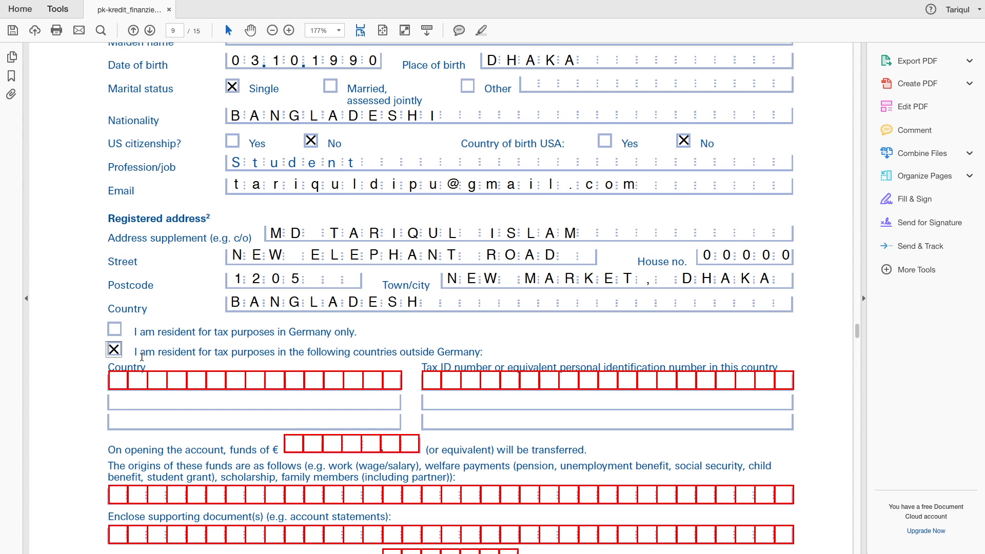
{"action": "left_click", "coordinate": [116, 381]}
{"action": "type", "text": "BANGLADESH"}
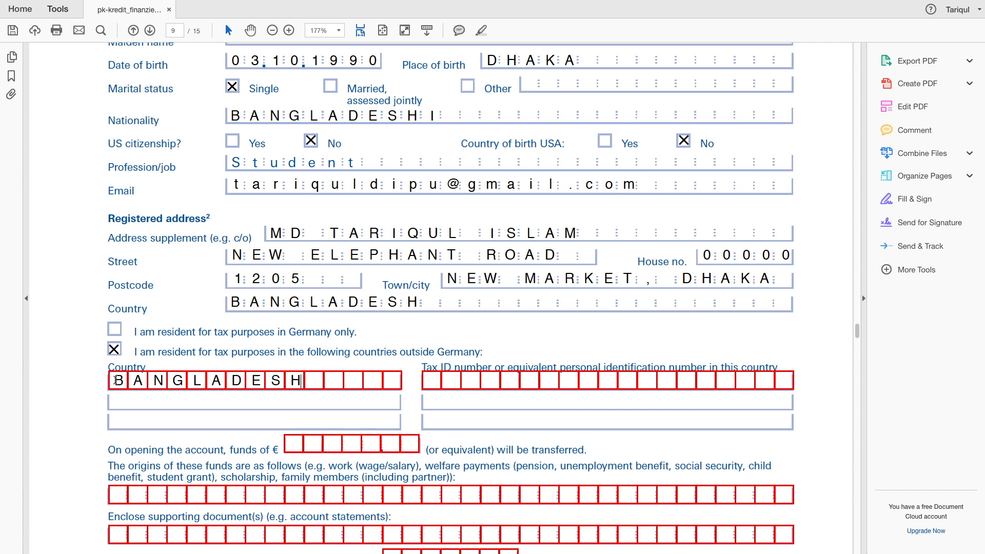
{"action": "key", "text": "Tab"}
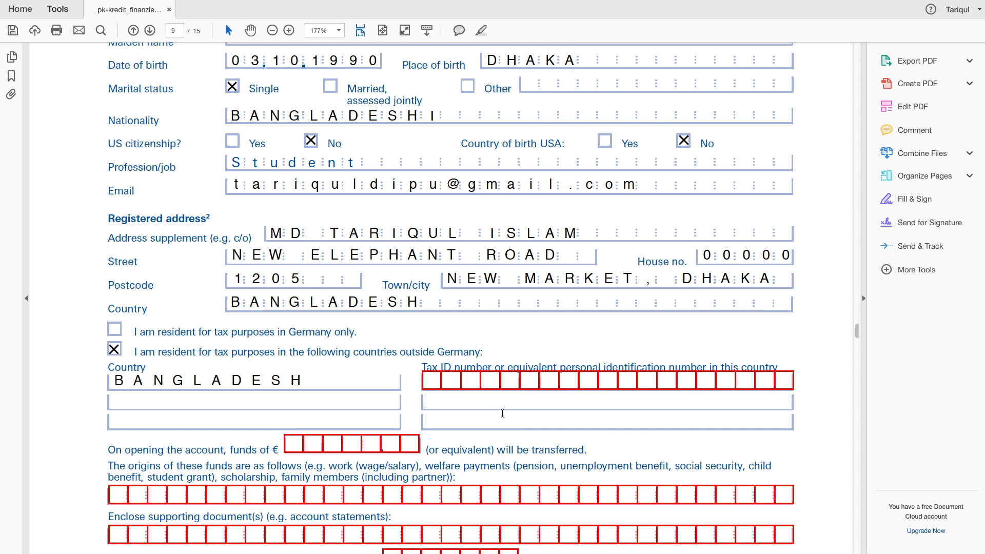
{"action": "type", "text": "123 456 7890"}
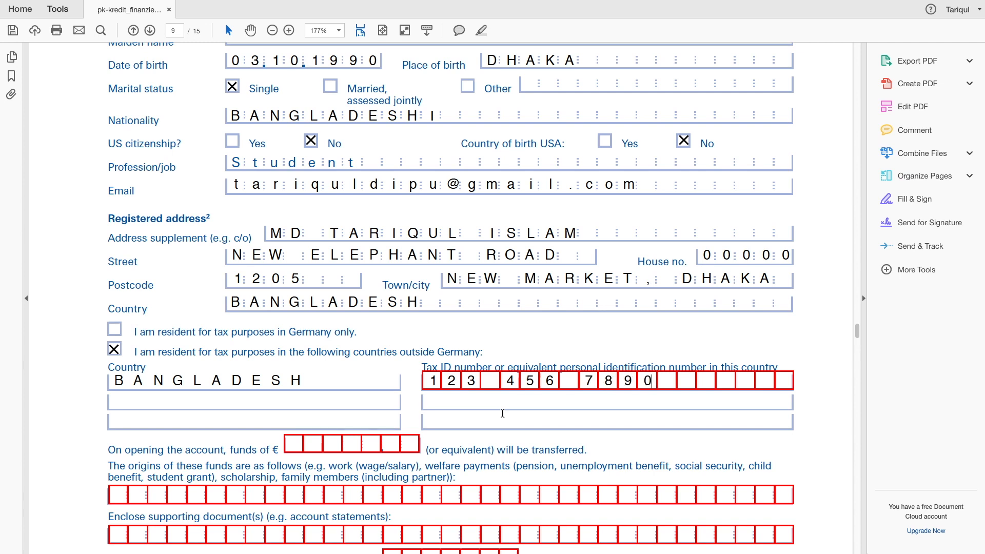
Label the tax ID as (NID) on the second tax ID line.
{"action": "left_click", "coordinate": [503, 414]}
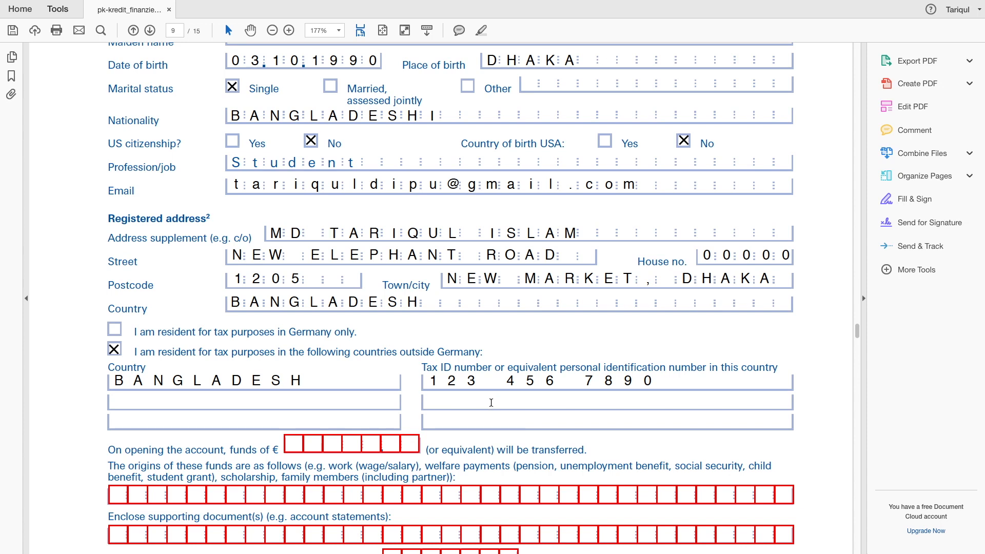
{"action": "type", "text": "()"}
{"action": "type", "text": "NID"}
{"action": "scroll", "coordinate": [462, 458], "scroll_direction": "down", "scroll_amount": 2}
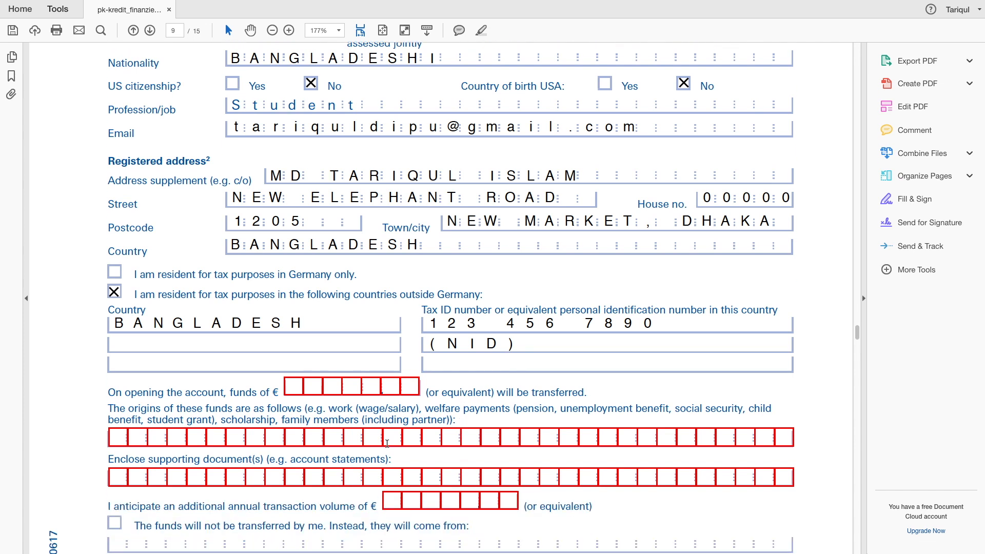
{"action": "scroll", "coordinate": [240, 408], "scroll_direction": "down", "scroll_amount": 2}
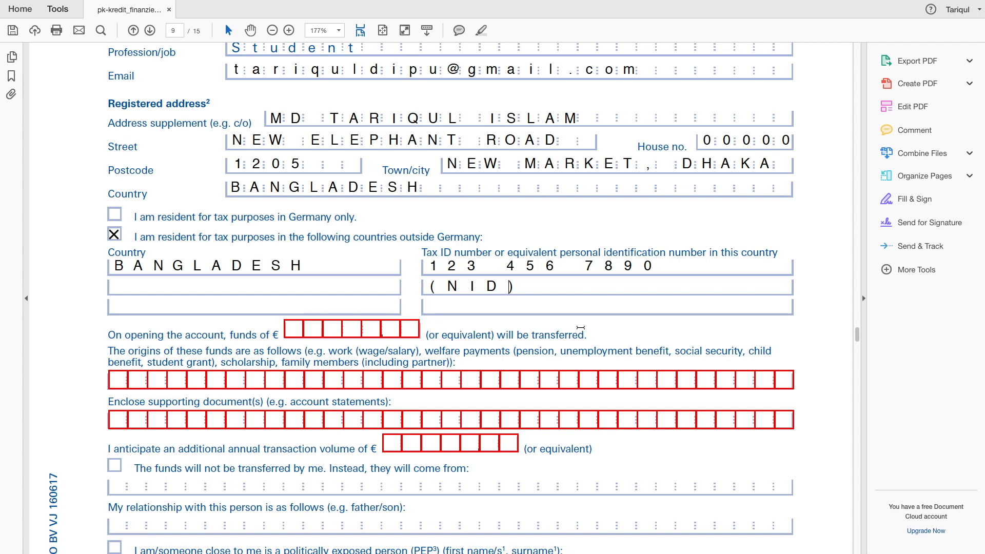
{"action": "key", "text": "super+z"}
{"action": "left_click", "coordinate": [508, 284]}
{"action": "type", "text": "()"}
{"action": "type", "text": "NID"}
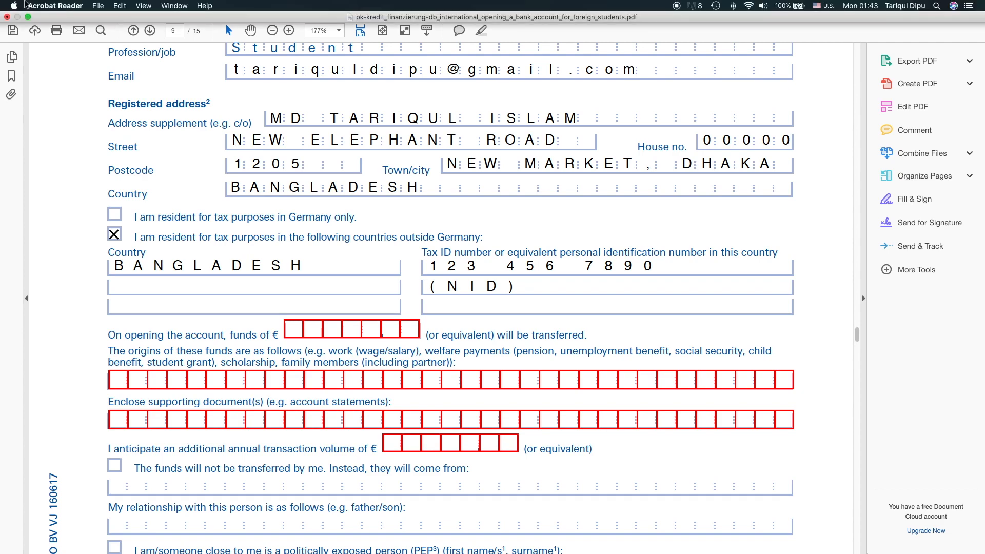
Exit Acrobat full screen and search 'GERMAN EMBASSY DHAKA' in a new Safari tab.
{"action": "left_click", "coordinate": [30, 17]}
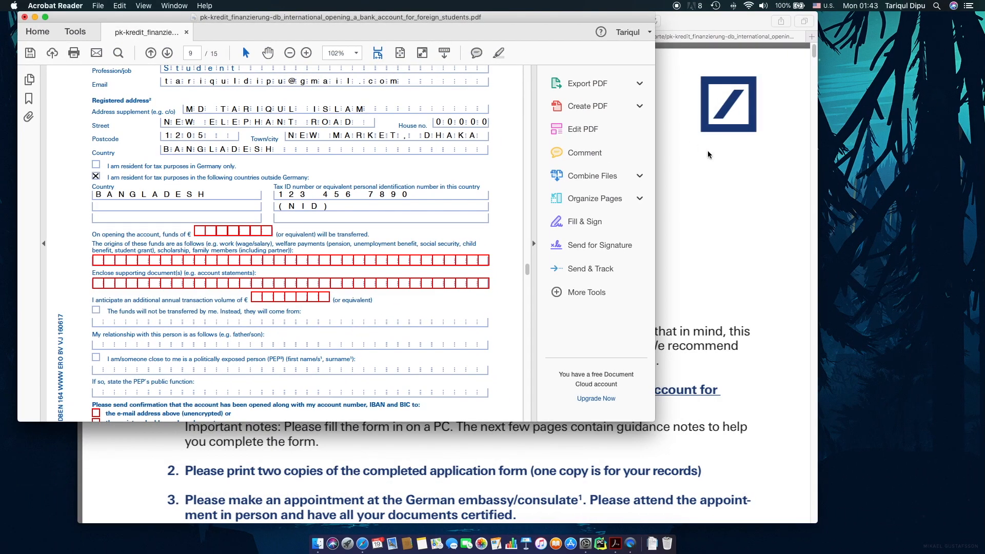
{"action": "key", "text": "super+Tab"}
{"action": "key", "text": "super+Tab"}
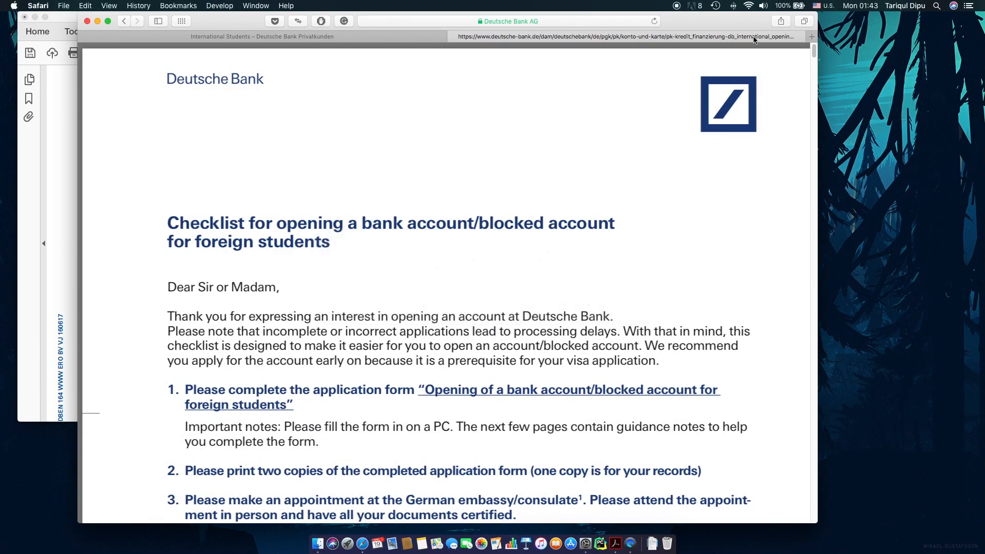
{"action": "left_click", "coordinate": [812, 37]}
{"action": "type", "text": "GE"}
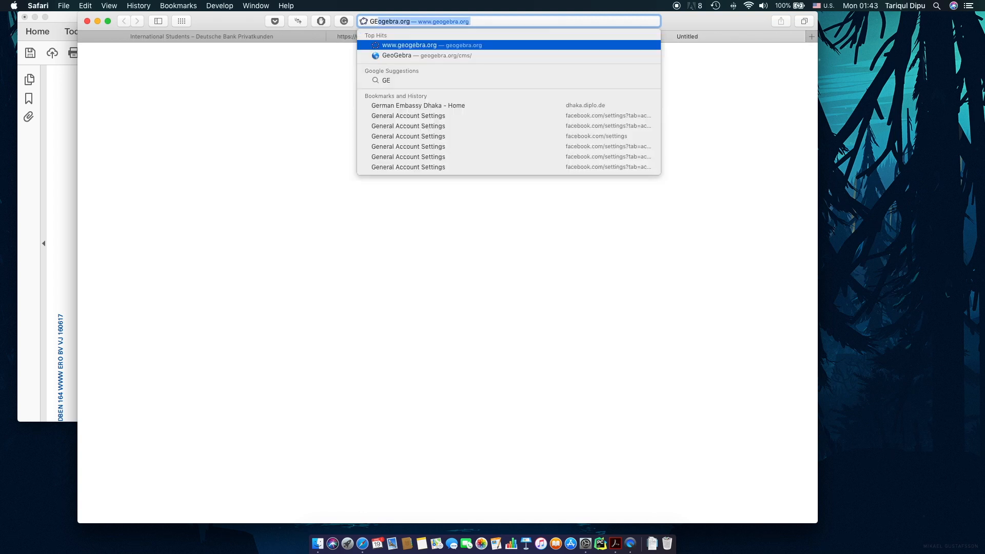
{"action": "type", "text": "RMAN EMBASSY DHAKA"}
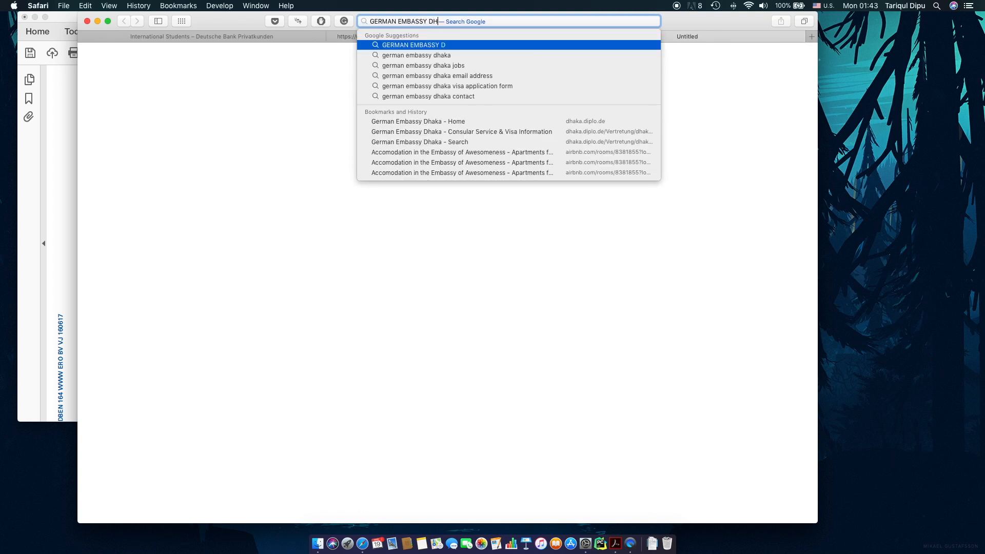
{"action": "key", "text": "Return"}
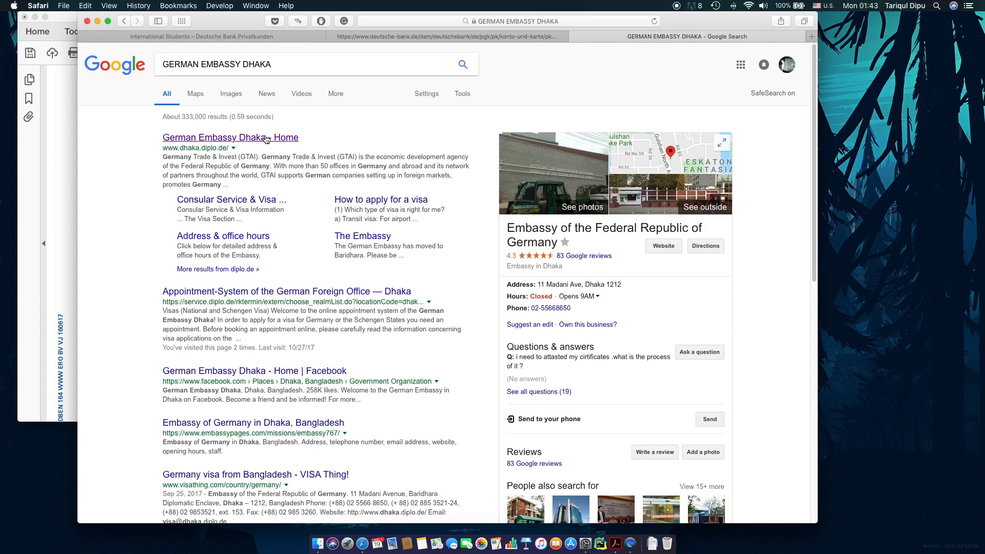
Open the embassy's students' visa requirements document from Consular Service & Visa Information.
{"action": "left_click", "coordinate": [266, 139]}
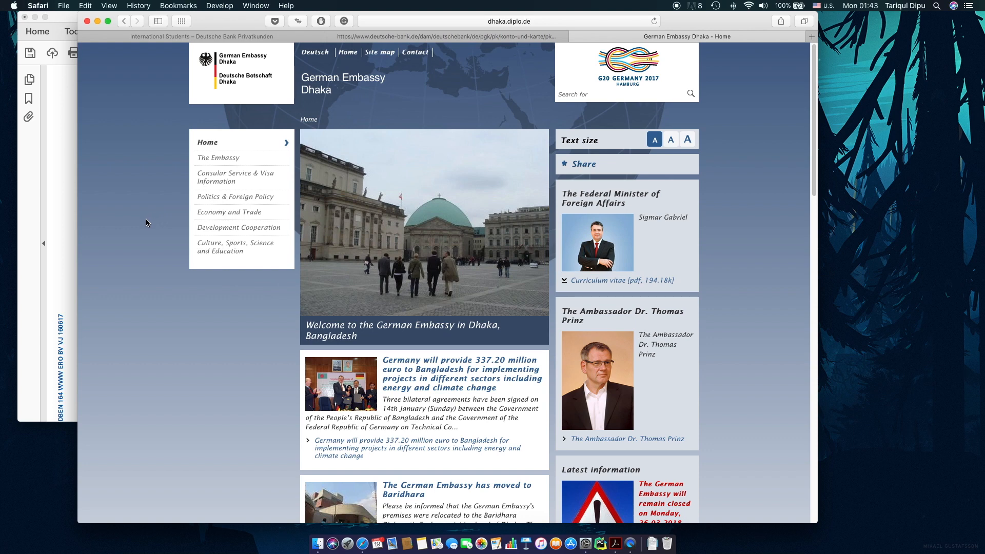
{"action": "left_click", "coordinate": [252, 178]}
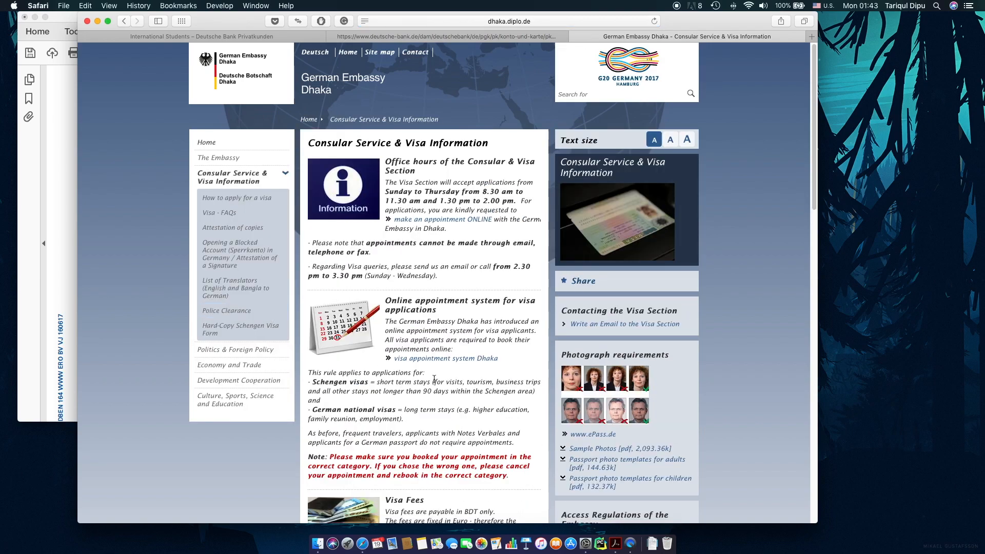
{"action": "scroll", "coordinate": [435, 379], "scroll_direction": "down", "scroll_amount": 10}
{"action": "scroll", "coordinate": [434, 378], "scroll_direction": "down", "scroll_amount": 5}
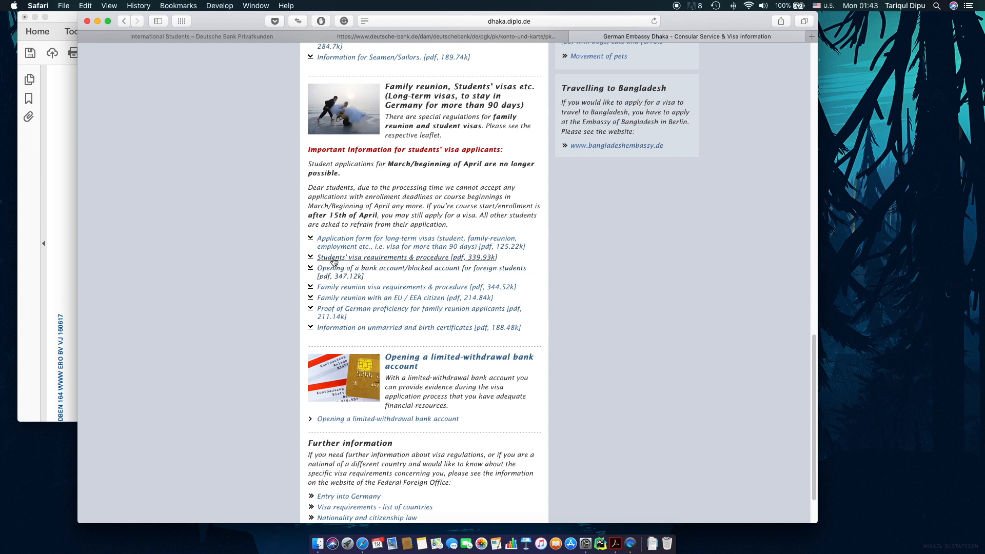
{"action": "left_click", "coordinate": [424, 257]}
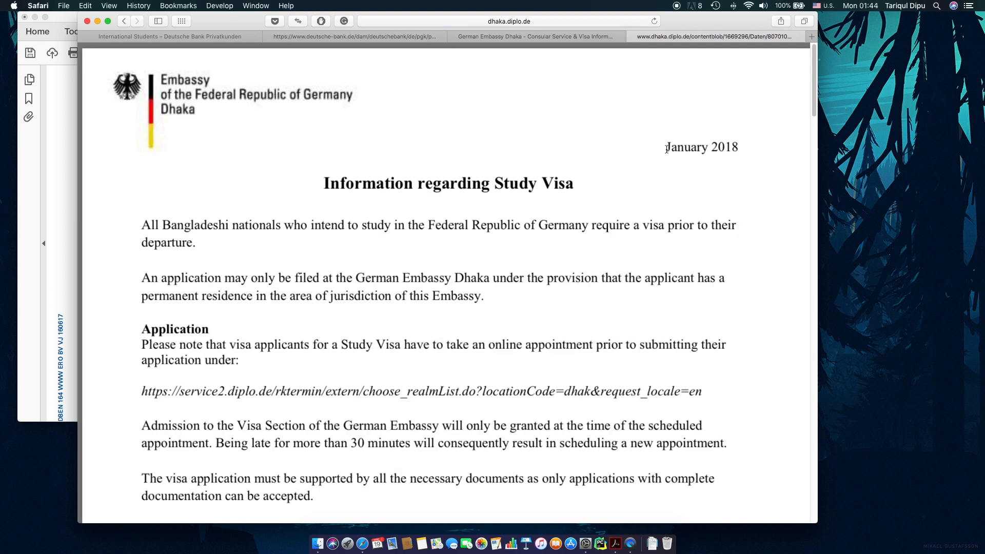
Find and highlight the Euro 8.800 minimum blocked-account balance, then return to Acrobat.
{"action": "scroll", "coordinate": [581, 280], "scroll_direction": "down", "scroll_amount": 20}
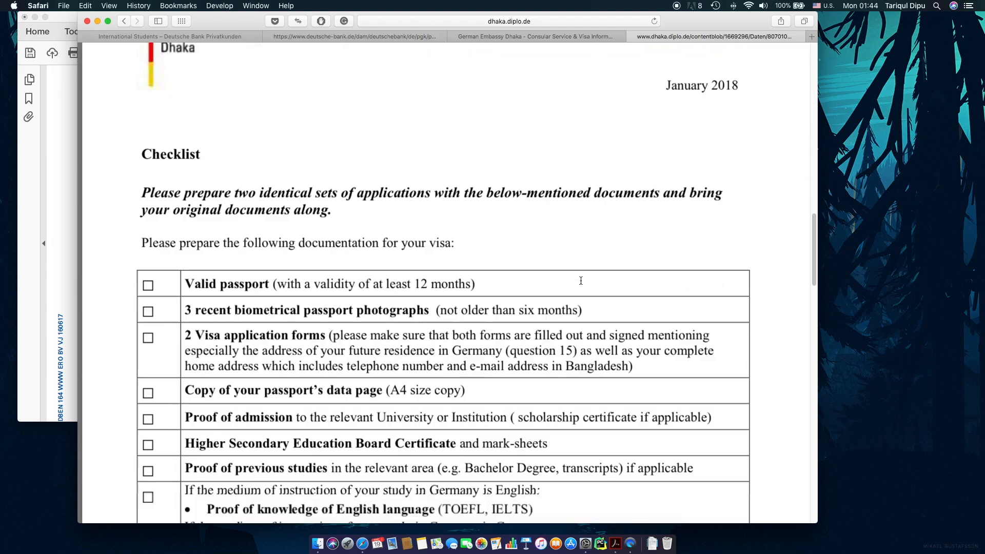
{"action": "scroll", "coordinate": [581, 280], "scroll_direction": "down", "scroll_amount": 3}
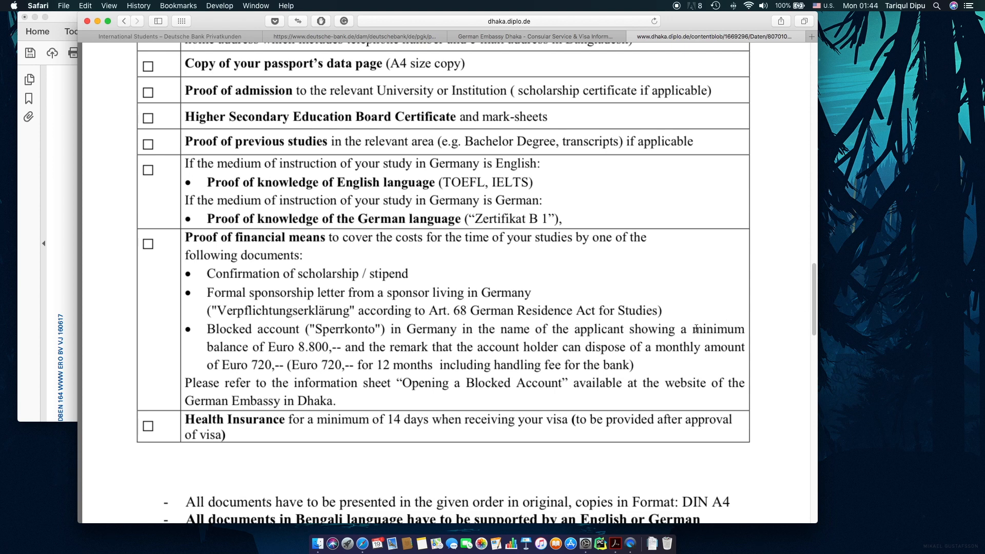
{"action": "left_click_drag", "start_coordinate": [693, 329], "coordinate": [720, 356]}
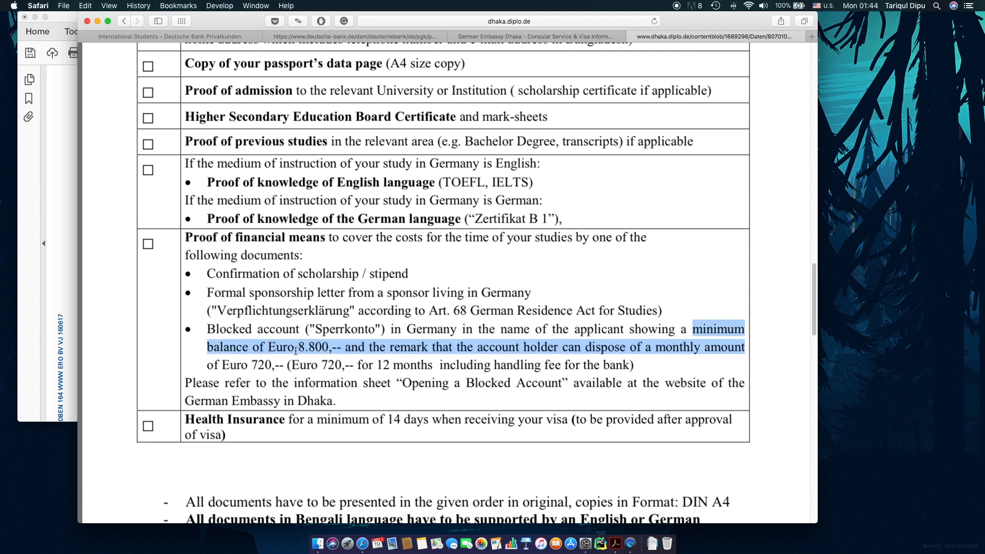
{"action": "left_click_drag", "start_coordinate": [298, 346], "coordinate": [333, 341]}
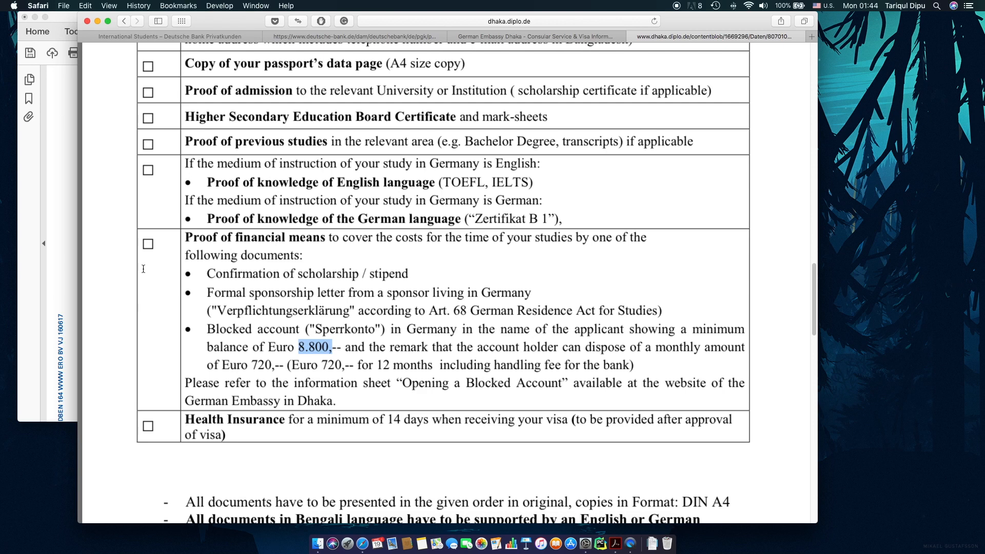
{"action": "key", "text": "super+Tab"}
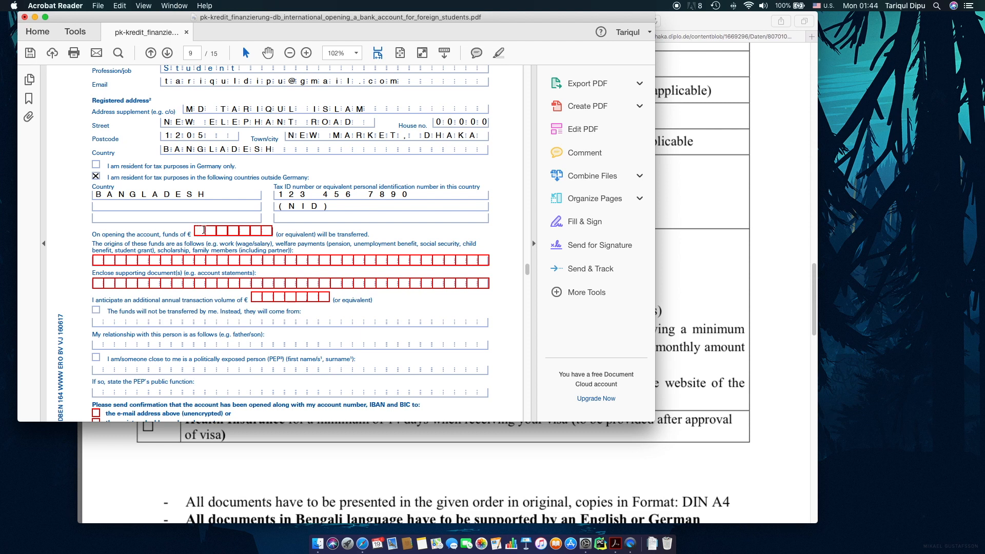
Enter opening funds of 8800 euros with origin FAMILY MEMBER (FATHER).
{"action": "type", "text": "8800"}
{"action": "type", "text": "000"}
{"action": "key", "text": "BackSpace"}
{"action": "scroll", "coordinate": [204, 231], "scroll_direction": "down", "scroll_amount": 1}
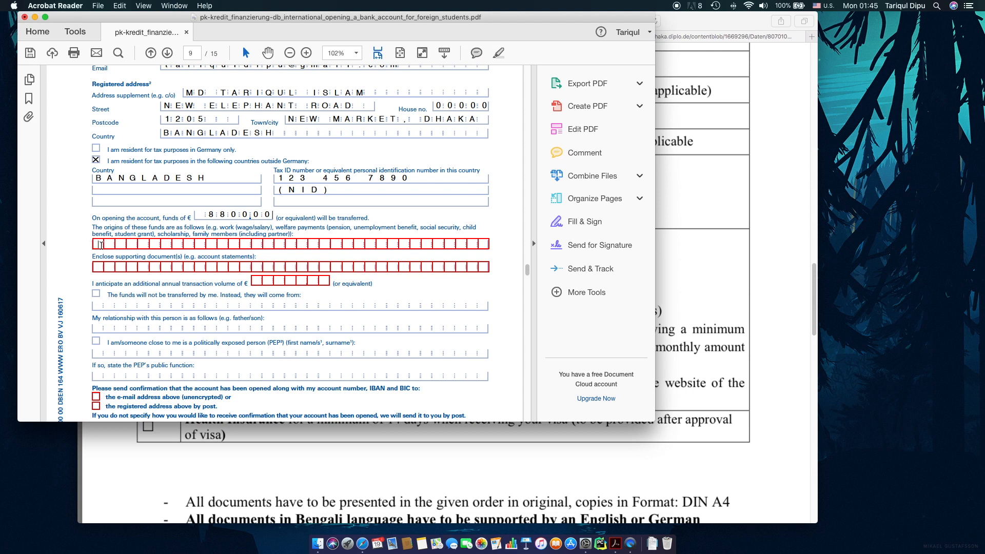
{"action": "type", "text": "FAMILY M"}
{"action": "type", "text": "EMBER"}
{"action": "type", "text": " ()"}
{"action": "type", "text": "FATHER"}
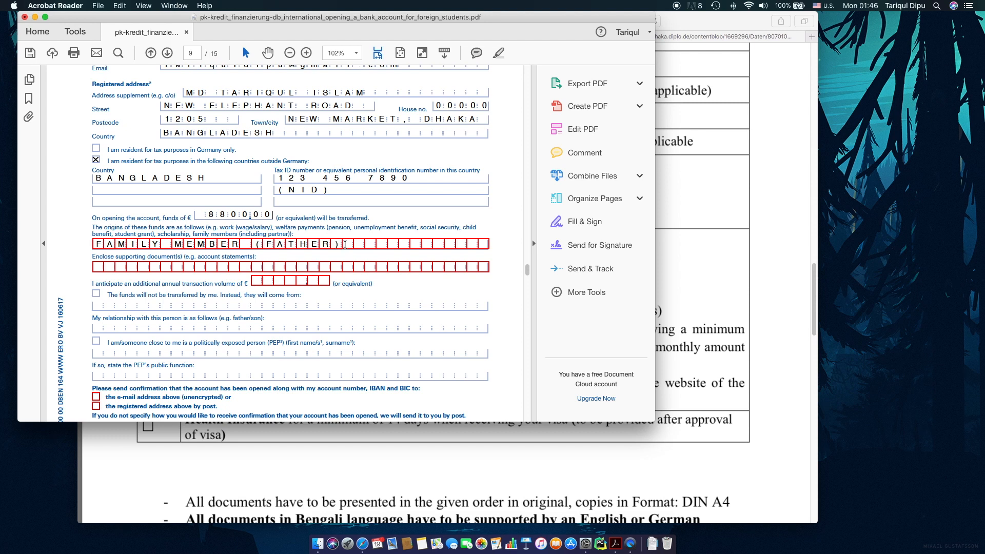
Enter ACCOUNT STATEMENTS as supporting documents and 0 as the annual transaction volume.
{"action": "left_click", "coordinate": [101, 268]}
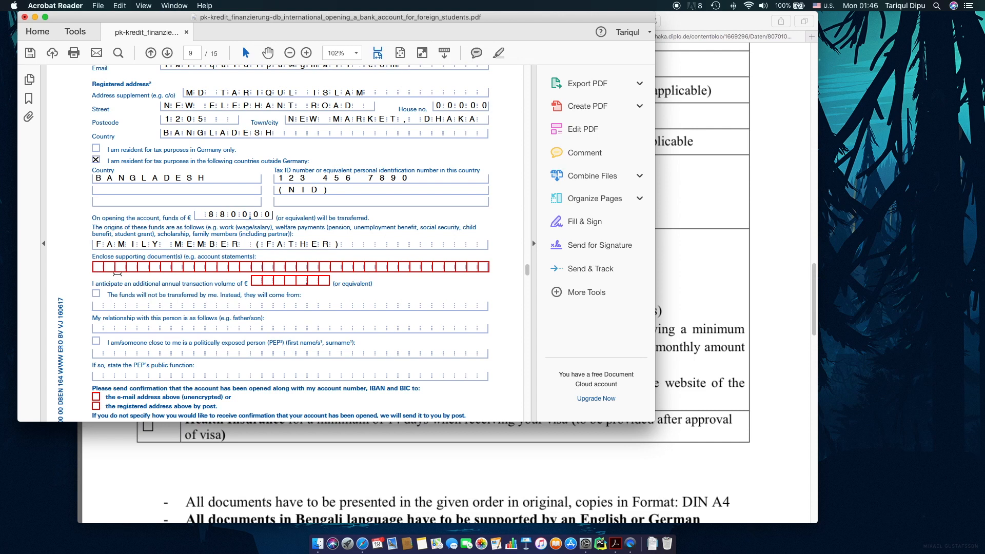
{"action": "type", "text": "ACCOUNT STATEMENTS"}
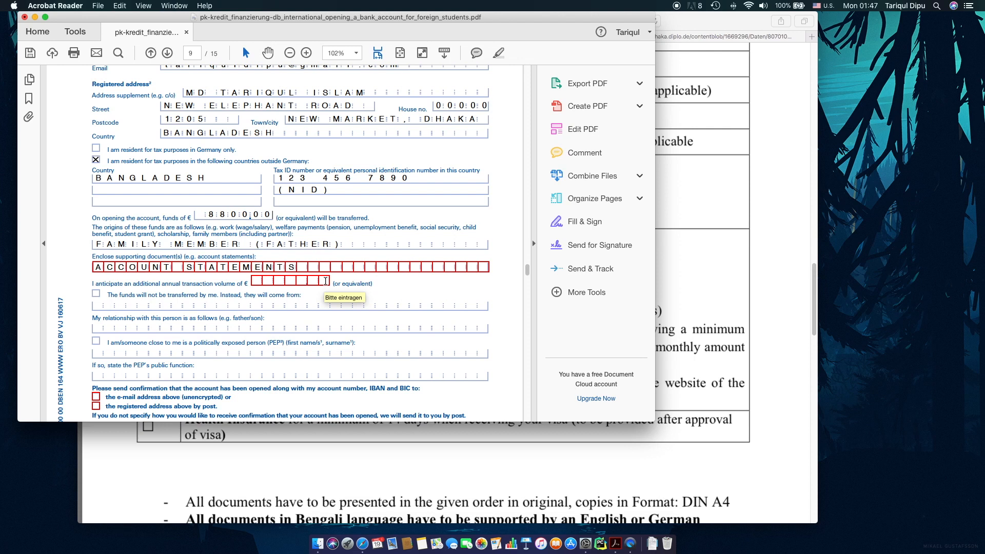
{"action": "type", "text": "0"}
{"action": "key", "text": "BackSpace"}
{"action": "key", "text": "BackSpace"}
{"action": "left_click", "coordinate": [325, 281]}
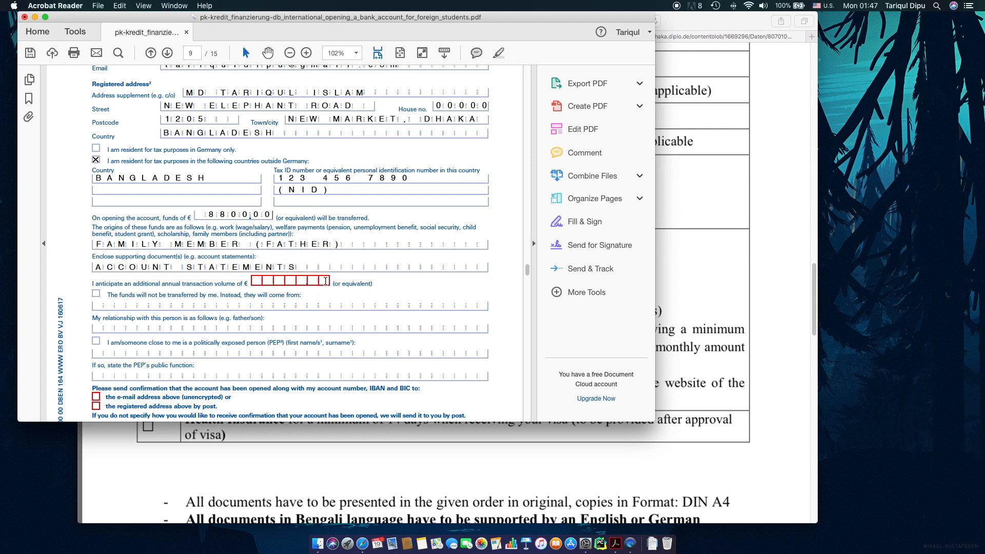
{"action": "type", "text": "0"}
{"action": "left_click", "coordinate": [244, 305]}
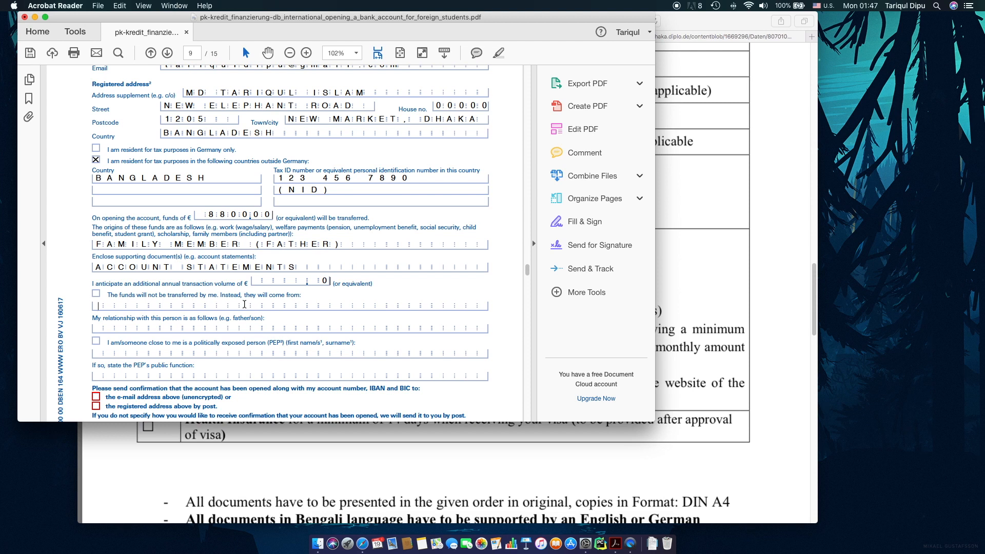
Confirm 0 as the annual transaction volume.
{"action": "left_click", "coordinate": [326, 281]}
{"action": "left_click", "coordinate": [332, 306]}
{"action": "scroll", "coordinate": [331, 308], "scroll_direction": "down", "scroll_amount": 3}
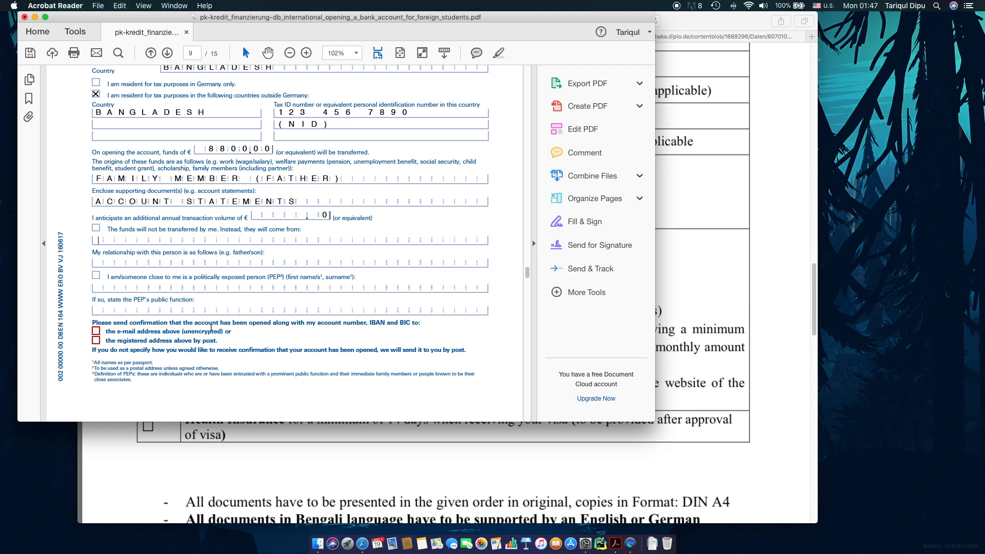
Request the account-opening confirmation by the e-mail address above and scroll to page 10.
{"action": "left_click", "coordinate": [95, 332]}
{"action": "scroll", "coordinate": [401, 358], "scroll_direction": "down", "scroll_amount": 10}
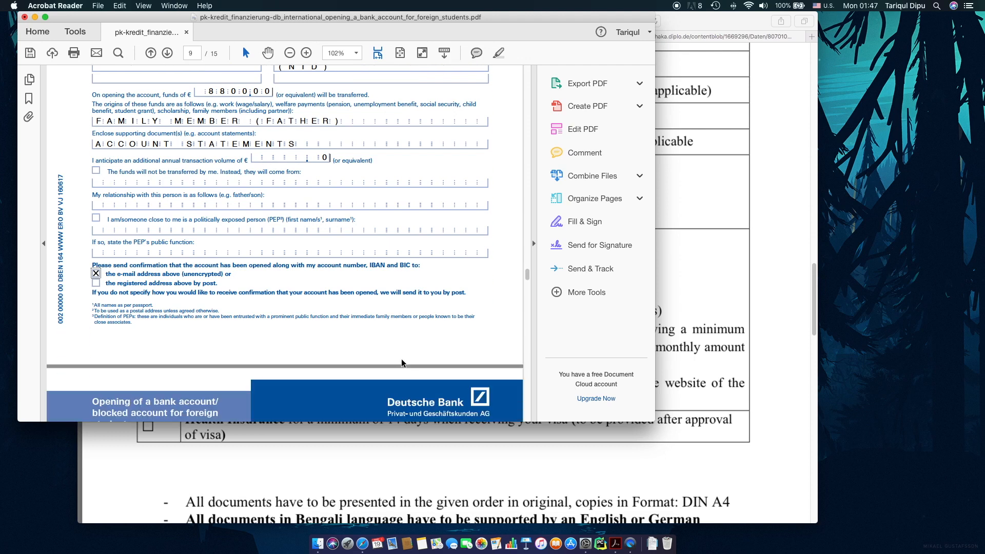
{"action": "scroll", "coordinate": [402, 359], "scroll_direction": "down", "scroll_amount": 3}
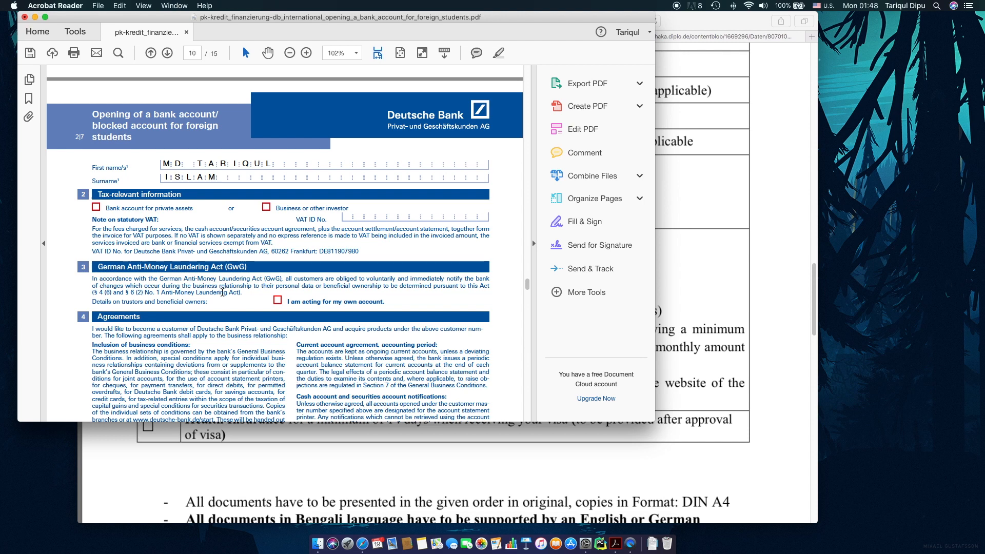
Mark the account as holding private assets and declare acting for own account.
{"action": "scroll", "coordinate": [222, 293], "scroll_direction": "down", "scroll_amount": 3}
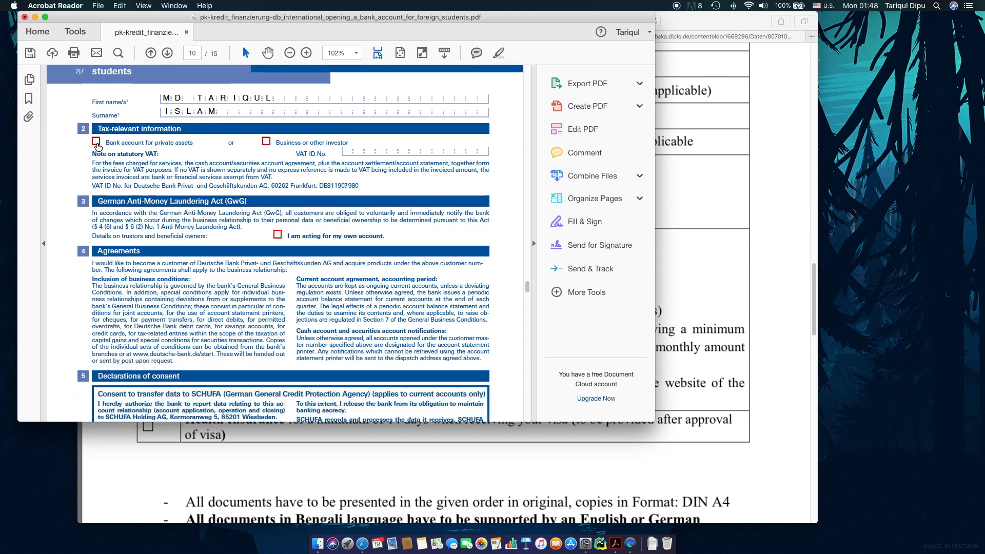
{"action": "left_click", "coordinate": [96, 141]}
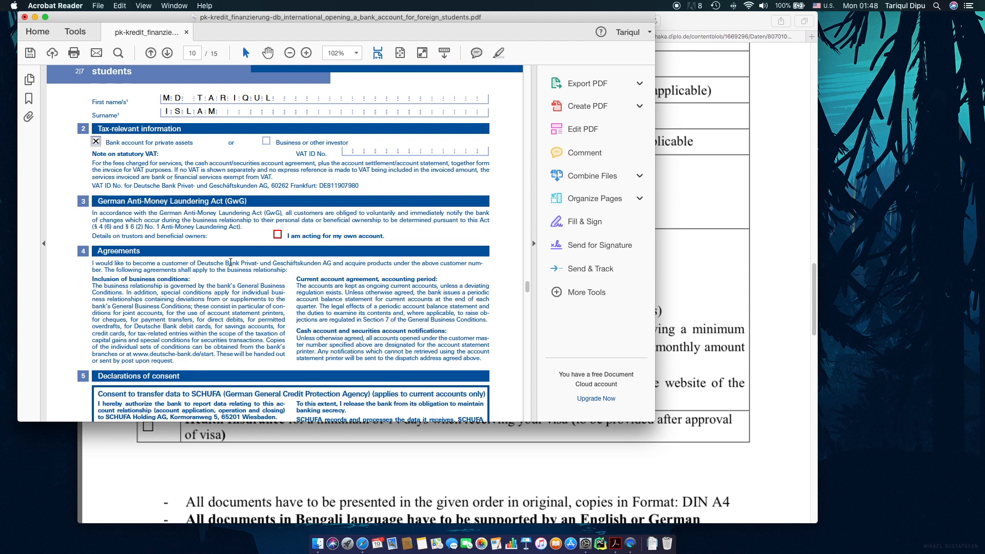
{"action": "left_click", "coordinate": [278, 234]}
Scroll down to the Product application section on page 12.
{"action": "scroll", "coordinate": [294, 295], "scroll_direction": "down", "scroll_amount": 10}
{"action": "scroll", "coordinate": [297, 315], "scroll_direction": "down", "scroll_amount": 5}
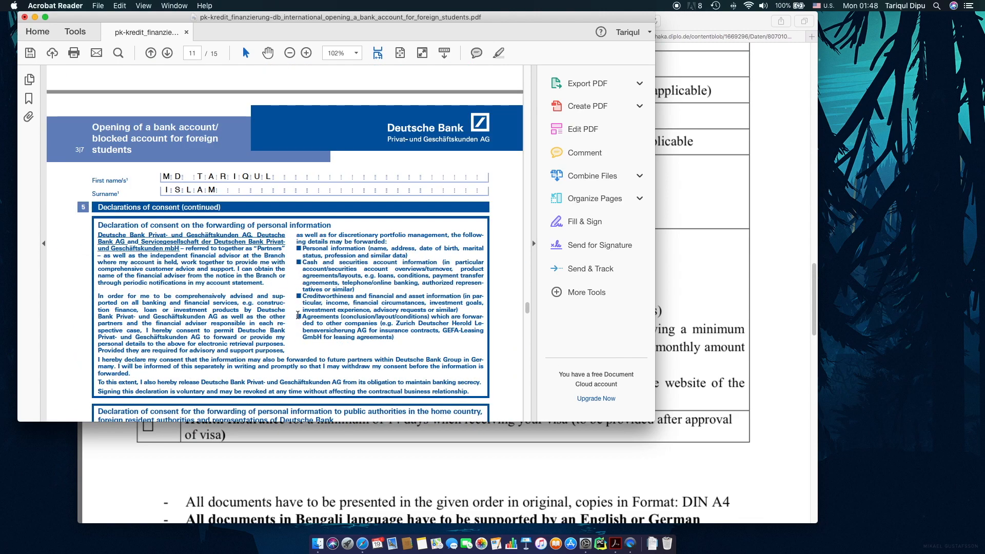
{"action": "scroll", "coordinate": [287, 293], "scroll_direction": "down", "scroll_amount": 3}
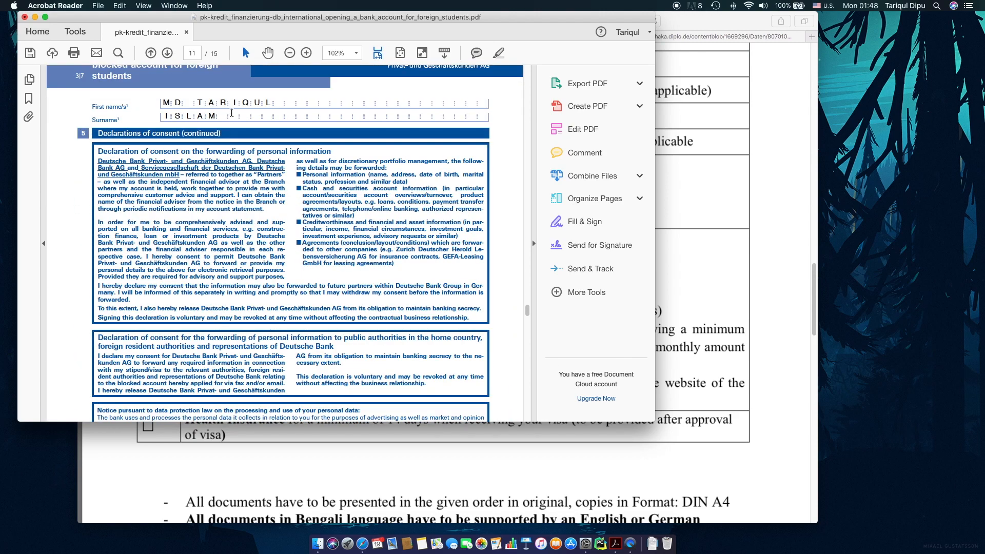
{"action": "scroll", "coordinate": [268, 174], "scroll_direction": "down", "scroll_amount": 5}
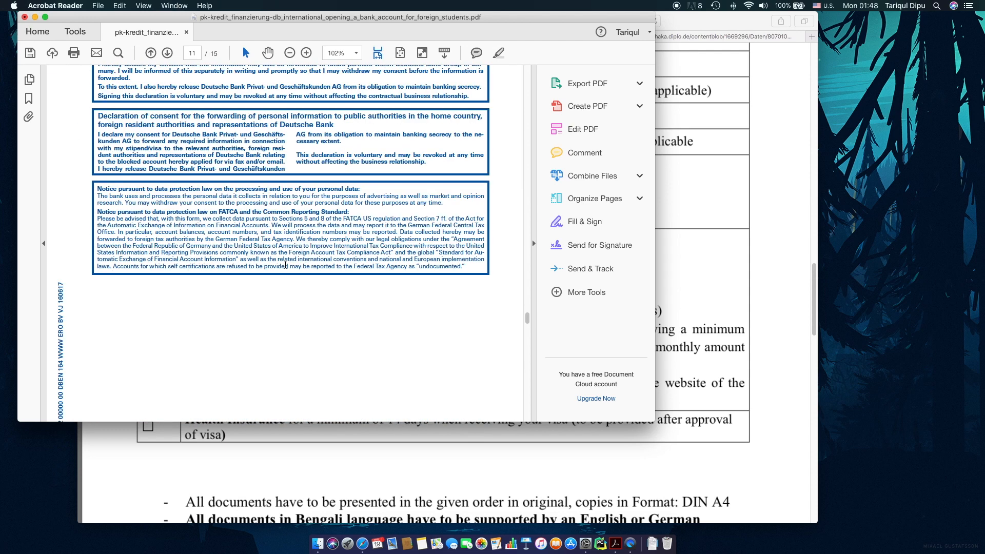
{"action": "scroll", "coordinate": [285, 264], "scroll_direction": "down", "scroll_amount": 10}
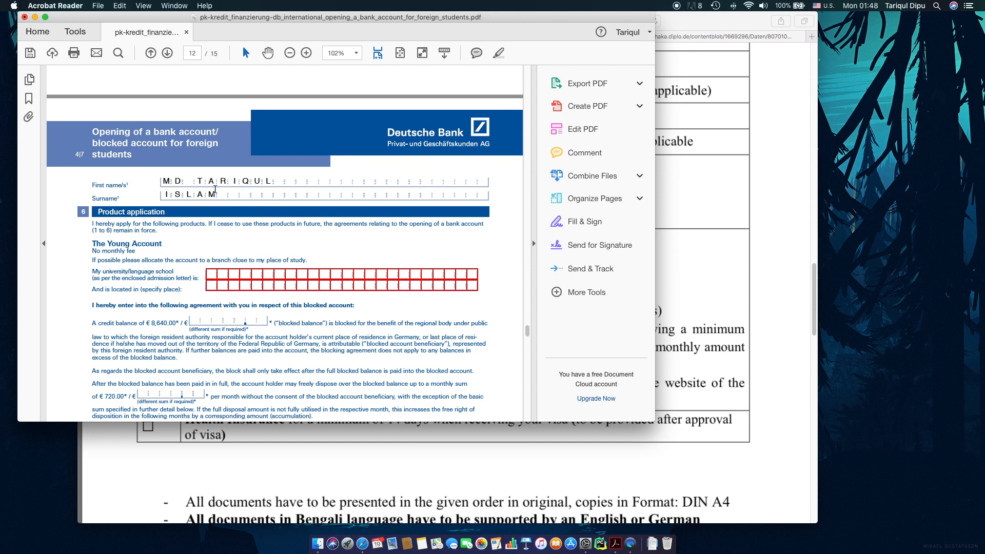
Enter UNIV. KOBLENZ-LANDAU as the university name.
{"action": "left_click", "coordinate": [207, 276]}
{"action": "scroll", "coordinate": [202, 307], "scroll_direction": "down", "scroll_amount": 2}
{"action": "scroll", "coordinate": [203, 307], "scroll_direction": "down", "scroll_amount": 1}
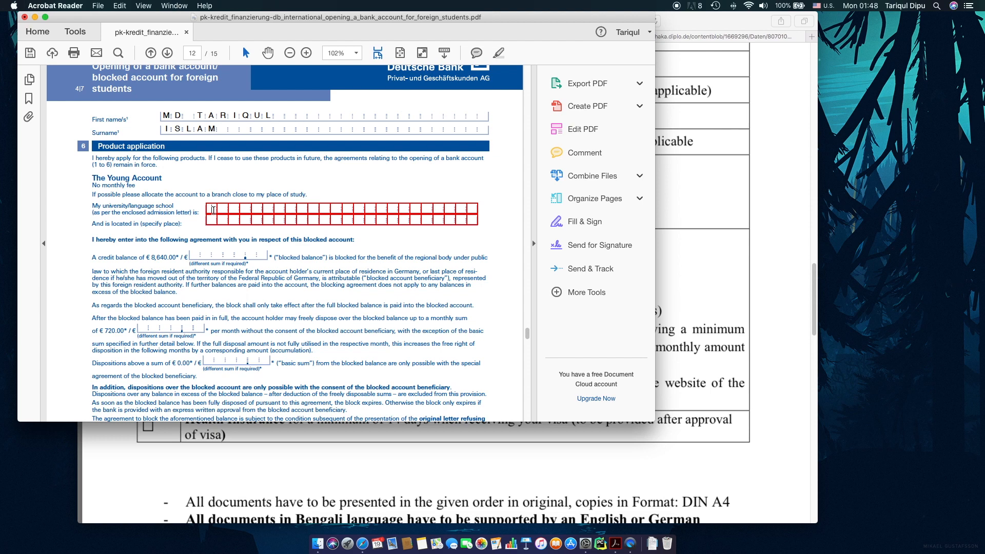
{"action": "type", "text": "UNIV. KOBLENZ-LANDAU"}
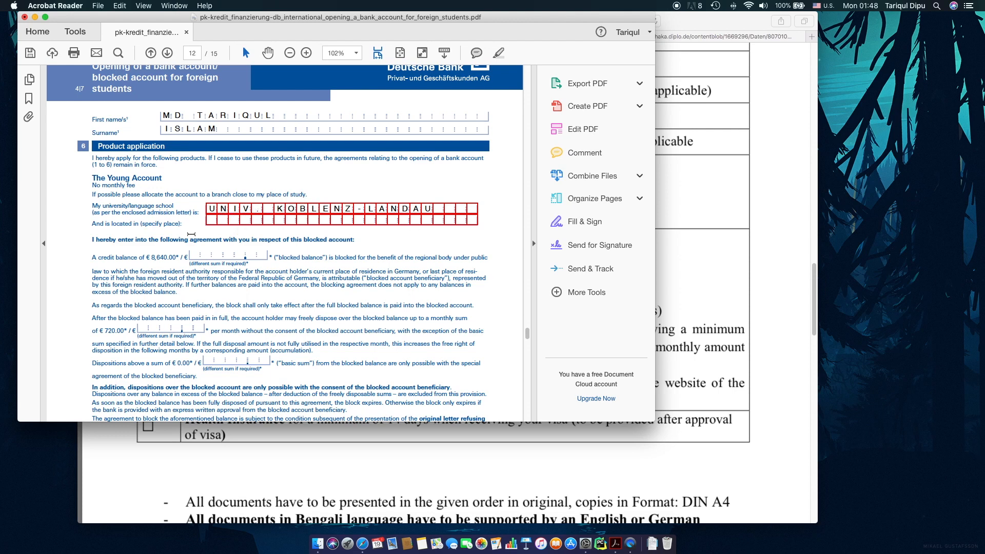
Enter CAMPUS KOBLENZ as the university's location.
{"action": "left_click", "coordinate": [213, 221]}
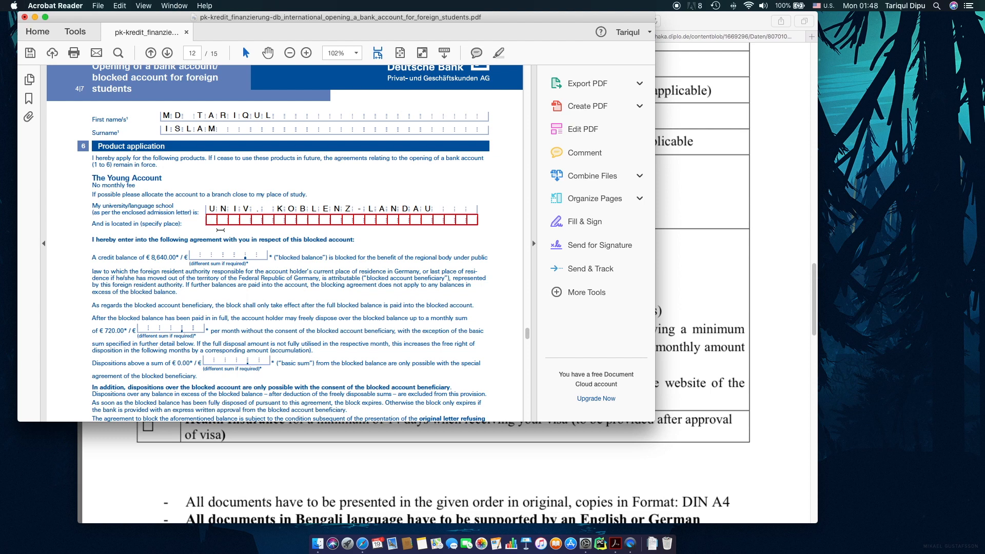
{"action": "type", "text": "CAMPUS KOBLENZ"}
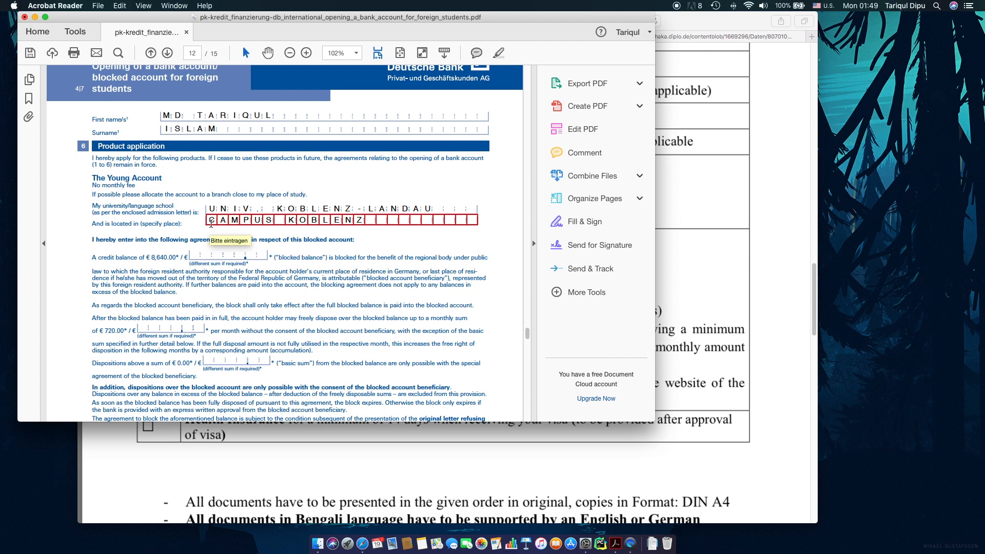
{"action": "scroll", "coordinate": [211, 224], "scroll_direction": "down", "scroll_amount": 3}
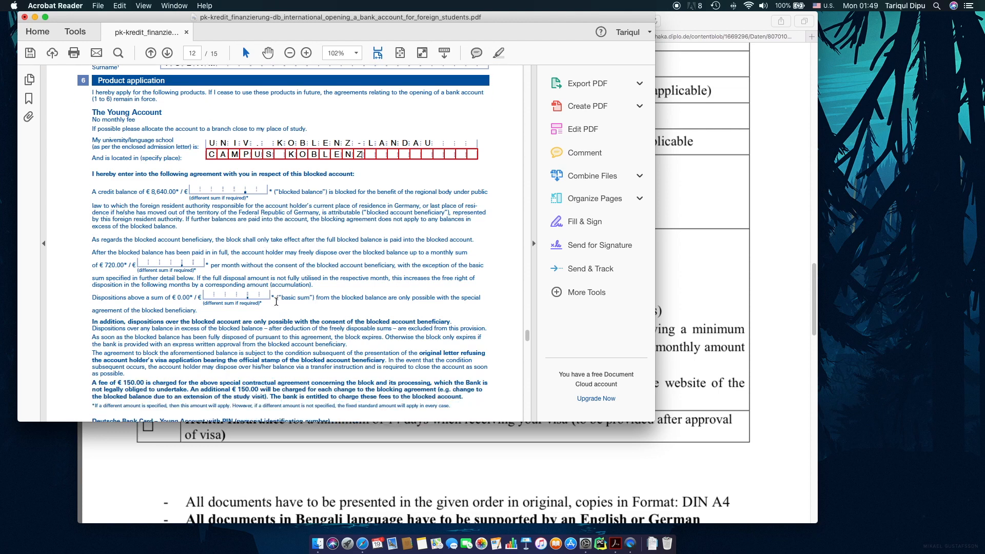
Tick Online banking in section 7 and the express early-performance consent in section 8.
{"action": "scroll", "coordinate": [276, 301], "scroll_direction": "down", "scroll_amount": 10}
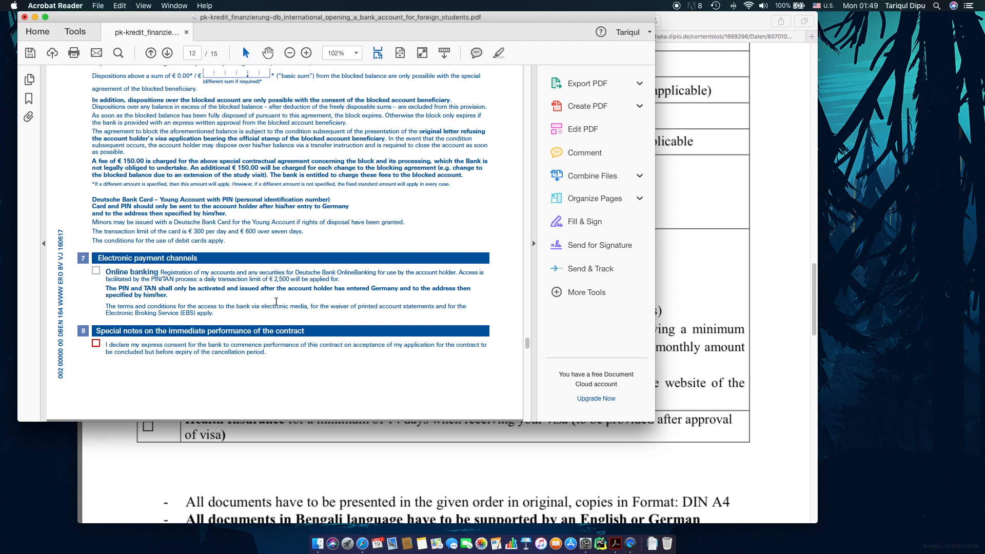
{"action": "scroll", "coordinate": [277, 302], "scroll_direction": "down", "scroll_amount": 1}
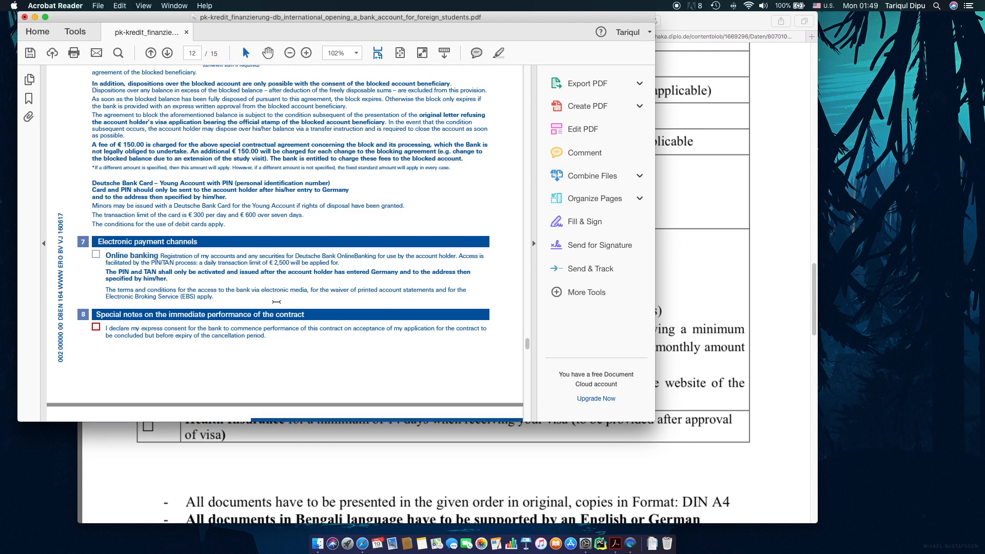
{"action": "left_click", "coordinate": [94, 247]}
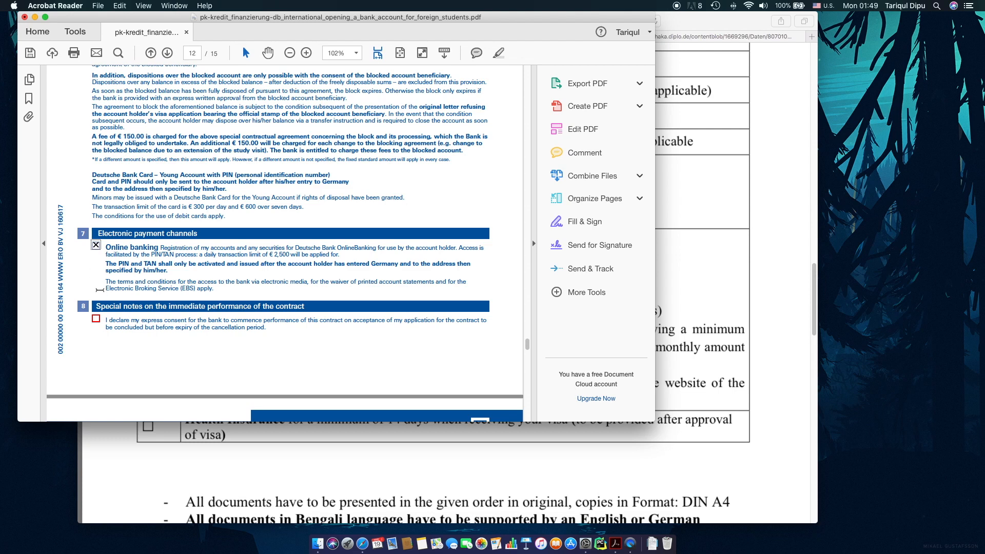
{"action": "scroll", "coordinate": [102, 298], "scroll_direction": "down", "scroll_amount": 2}
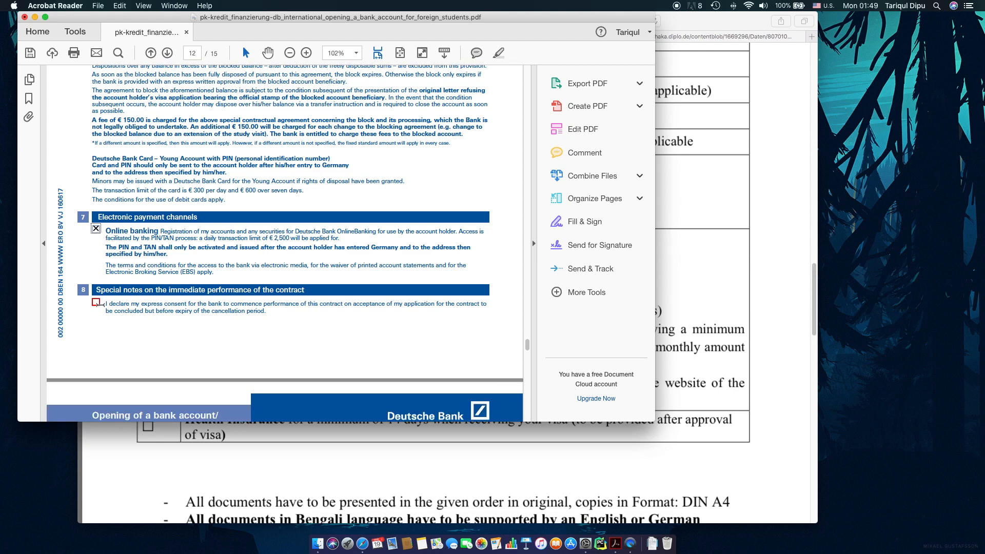
{"action": "left_click", "coordinate": [97, 303]}
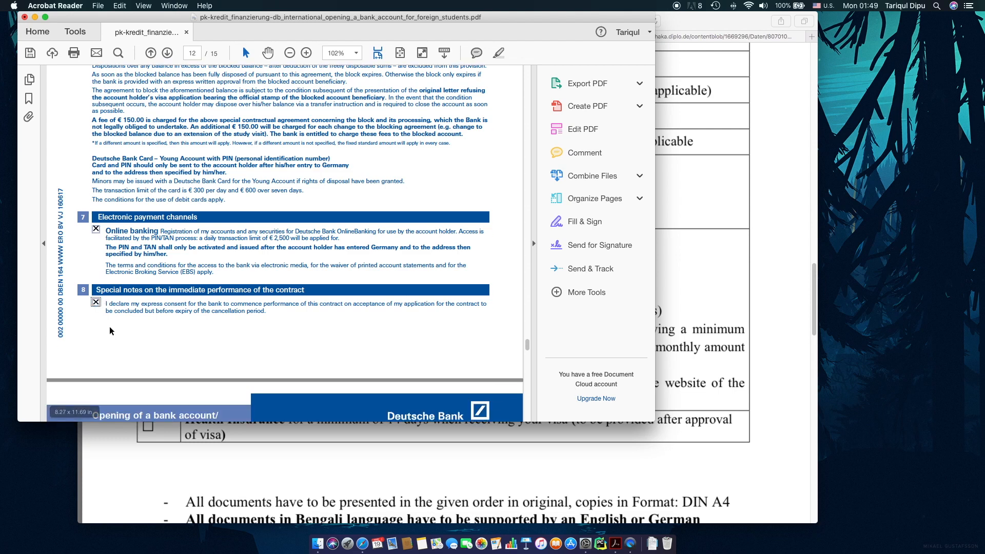
{"action": "scroll", "coordinate": [109, 327], "scroll_direction": "down", "scroll_amount": 10}
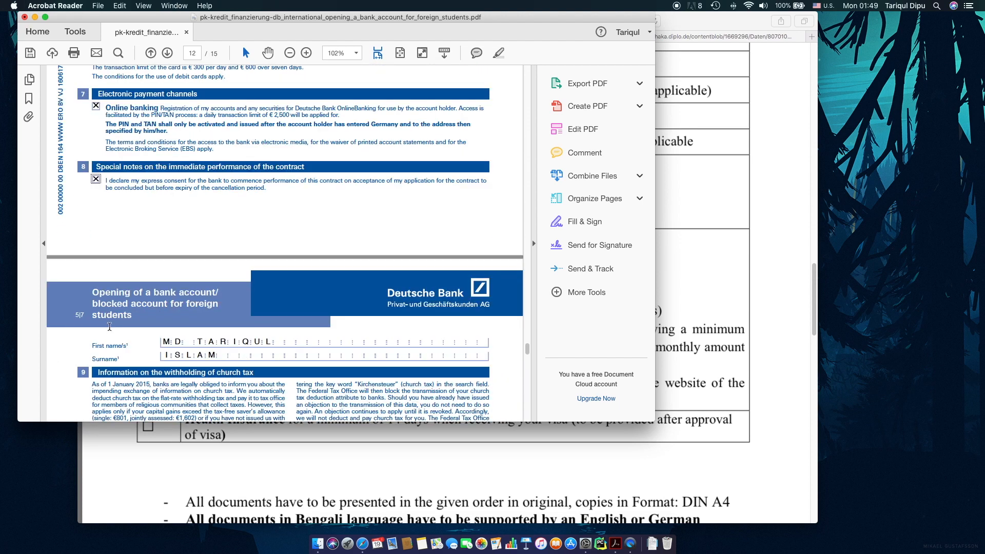
{"action": "scroll", "coordinate": [109, 326], "scroll_direction": "down", "scroll_amount": 2}
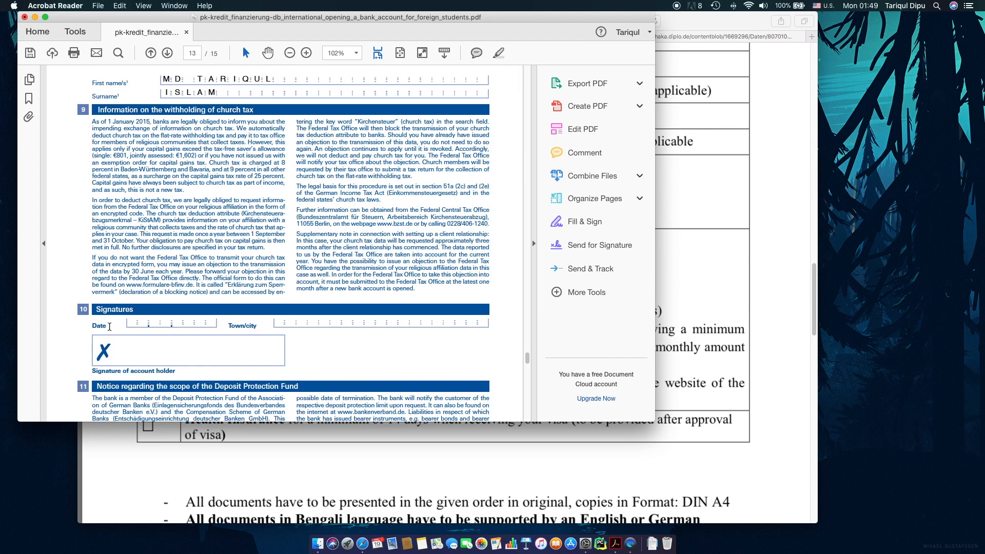
{"action": "scroll", "coordinate": [109, 326], "scroll_direction": "down", "scroll_amount": 5}
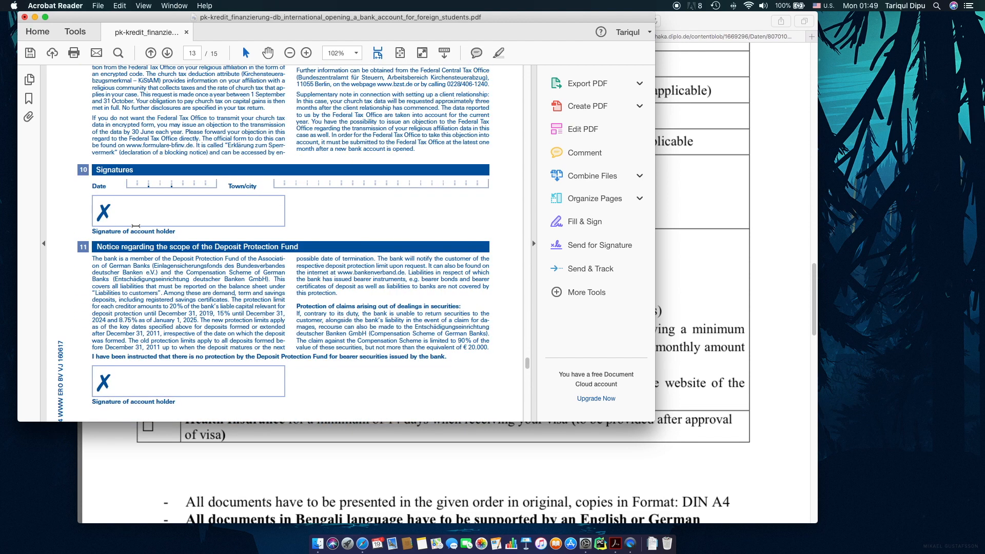
Enter signature date 30.03.2018 and town DHAKA in section 10's Signatures.
{"action": "left_click", "coordinate": [135, 182]}
{"action": "type", "text": "30"}
{"action": "type", "text": "03"}
{"action": "type", "text": "2018"}
{"action": "type", "text": "DHAKA"}
{"action": "scroll", "coordinate": [124, 228], "scroll_direction": "down", "scroll_amount": 1}
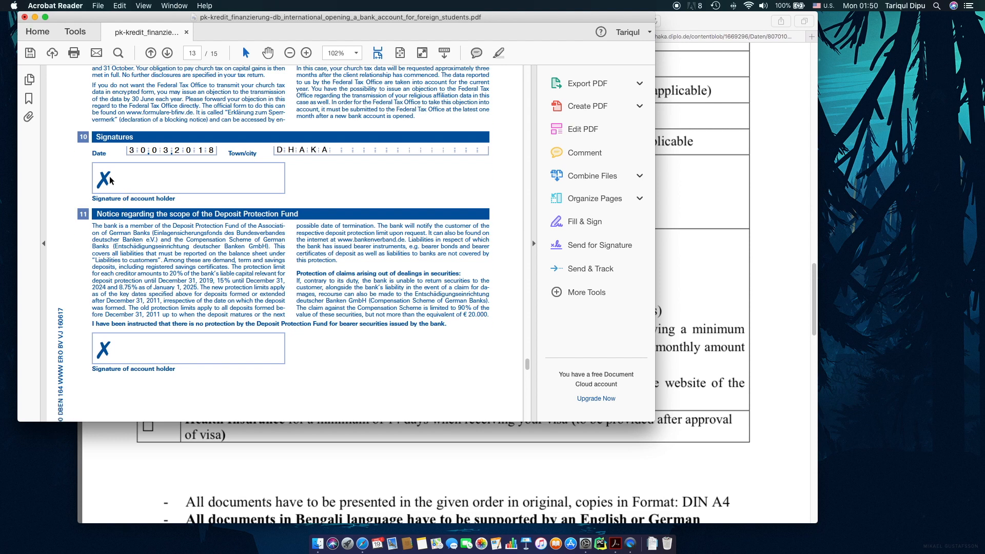
{"action": "scroll", "coordinate": [165, 324], "scroll_direction": "down", "scroll_amount": 8}
{"action": "scroll", "coordinate": [165, 323], "scroll_direction": "down", "scroll_amount": 9}
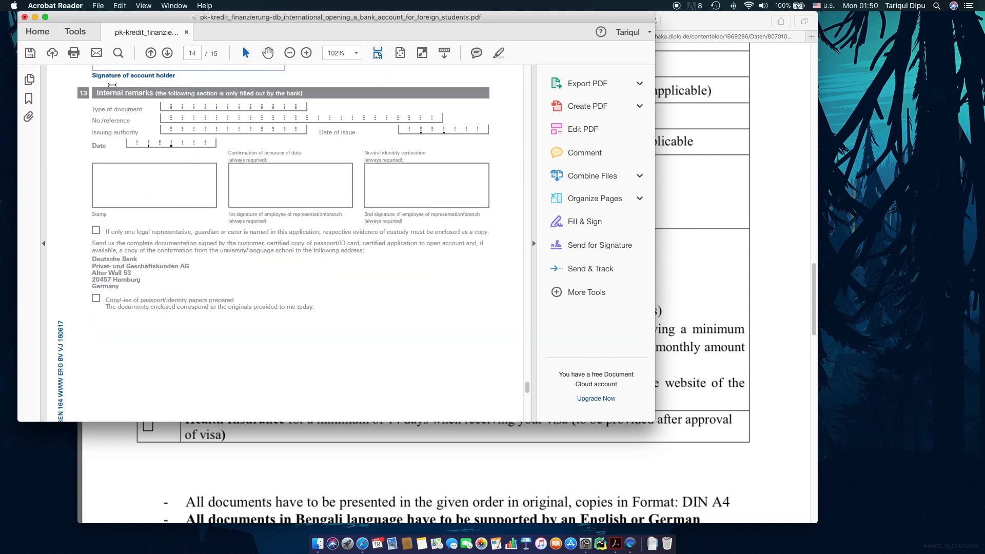
Scroll through pages 14 and 15, then back up to page 13's Signatures section.
{"action": "scroll", "coordinate": [112, 84], "scroll_direction": "down", "scroll_amount": 10}
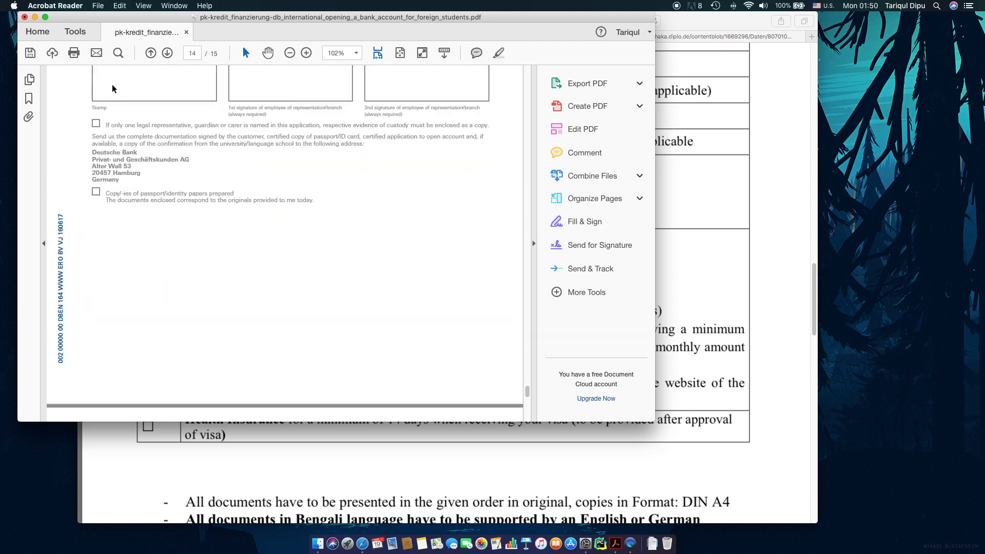
{"action": "scroll", "coordinate": [112, 84], "scroll_direction": "down", "scroll_amount": 6}
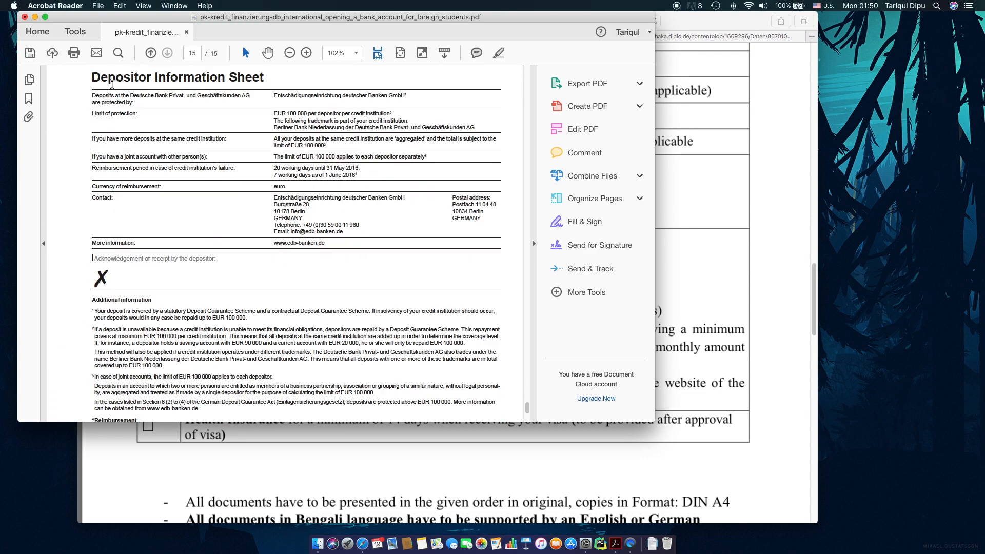
{"action": "scroll", "coordinate": [124, 237], "scroll_direction": "up", "scroll_amount": 12}
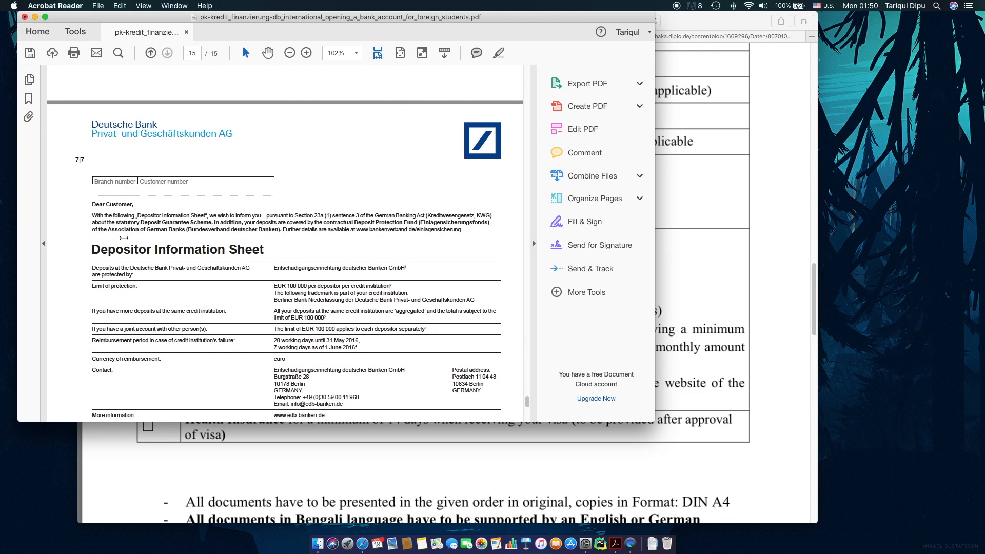
{"action": "scroll", "coordinate": [123, 238], "scroll_direction": "up", "scroll_amount": 10}
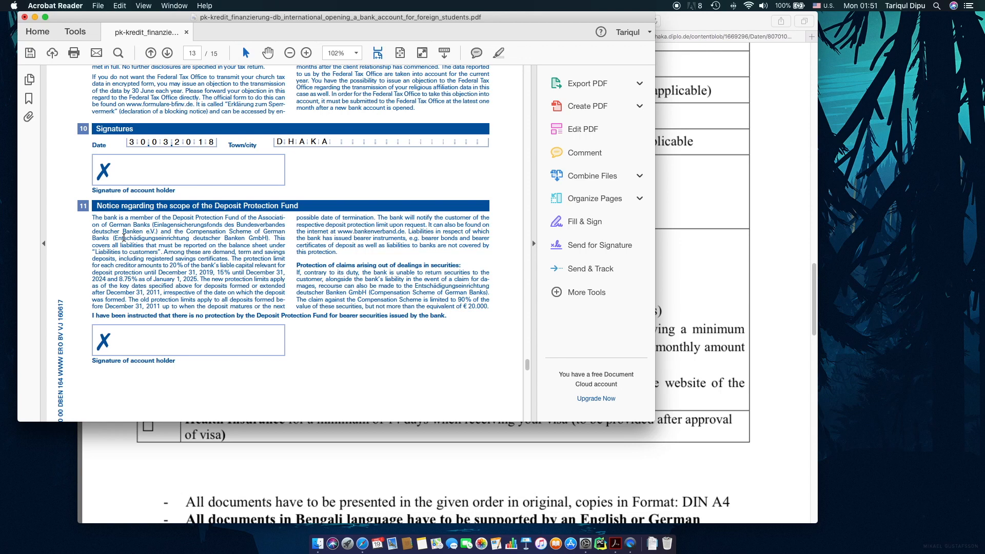
Scroll to page 15 to review the Depositor Information Sheet and acknowledgement of receipt.
{"action": "scroll", "coordinate": [126, 309], "scroll_direction": "down", "scroll_amount": 10}
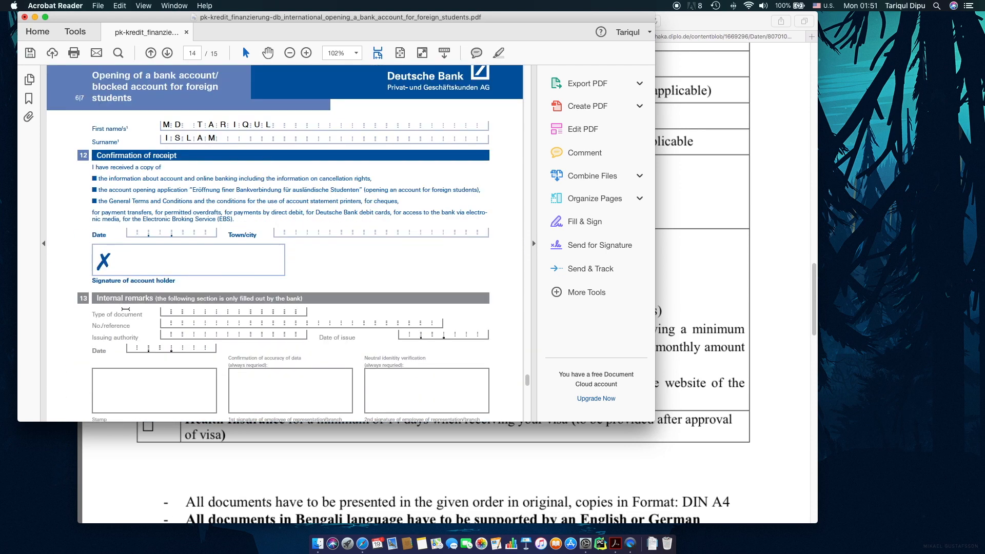
{"action": "scroll", "coordinate": [125, 309], "scroll_direction": "down", "scroll_amount": 10}
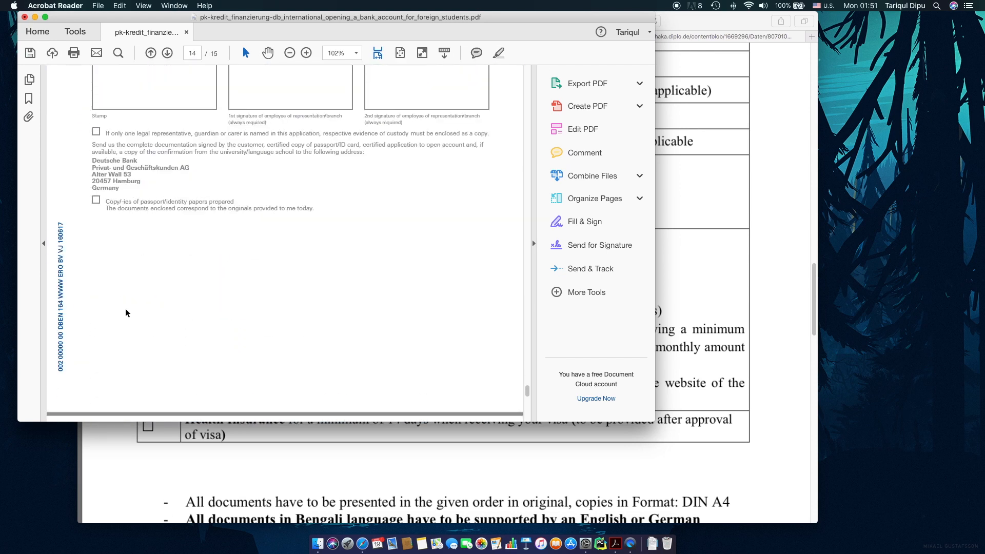
{"action": "scroll", "coordinate": [128, 313], "scroll_direction": "down", "scroll_amount": 8}
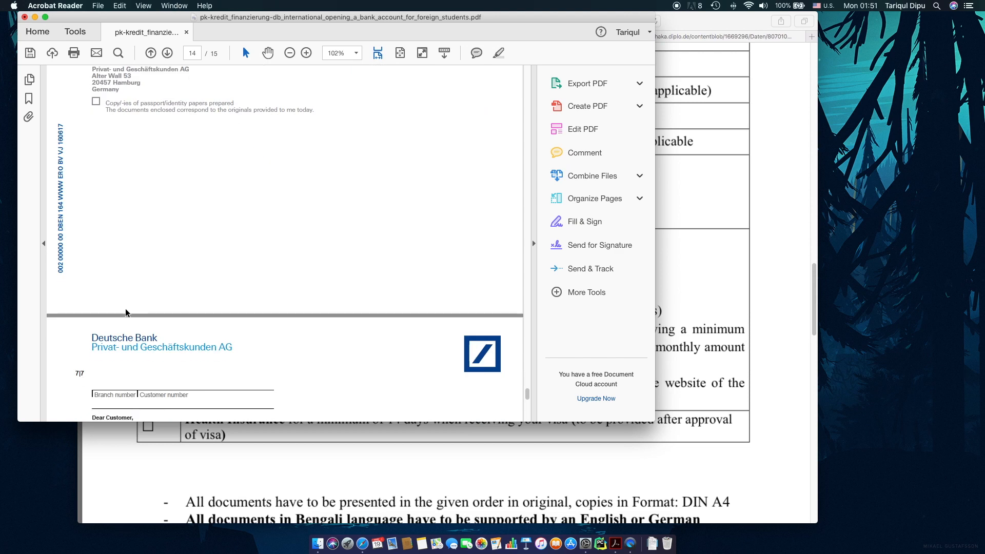
{"action": "scroll", "coordinate": [126, 309], "scroll_direction": "down", "scroll_amount": 5}
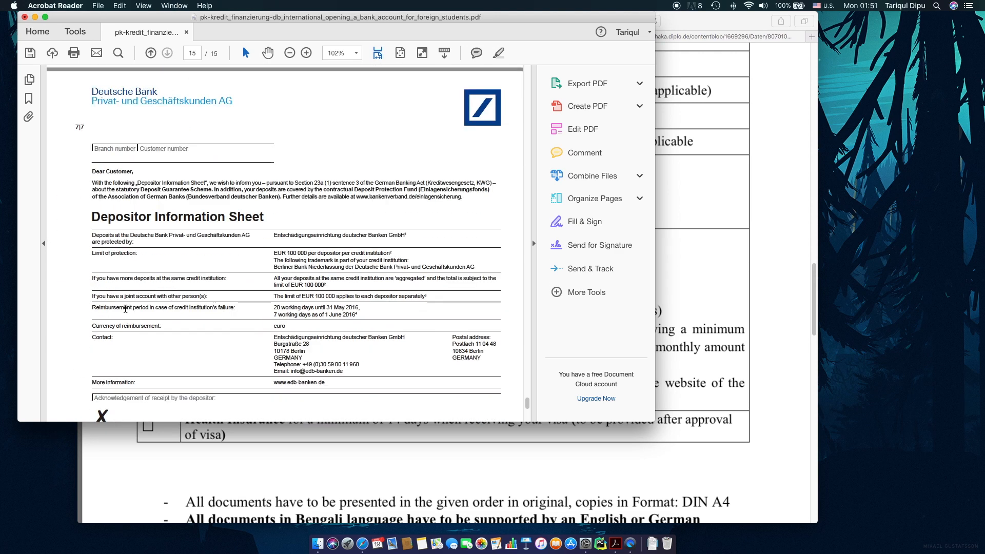
{"action": "scroll", "coordinate": [126, 309], "scroll_direction": "down", "scroll_amount": 7}
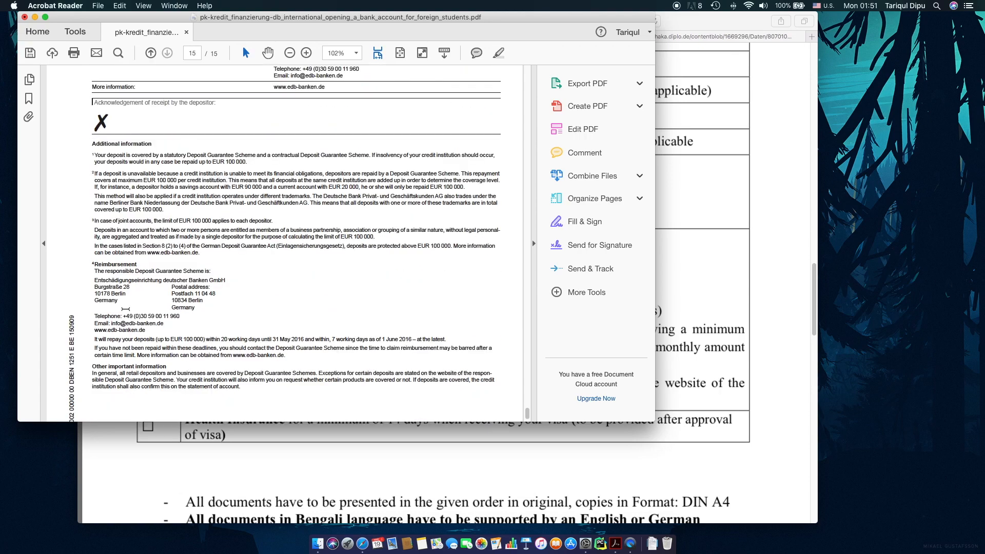
{"action": "scroll", "coordinate": [126, 309], "scroll_direction": "up", "scroll_amount": 8}
{"action": "scroll", "coordinate": [126, 312], "scroll_direction": "down", "scroll_amount": 6}
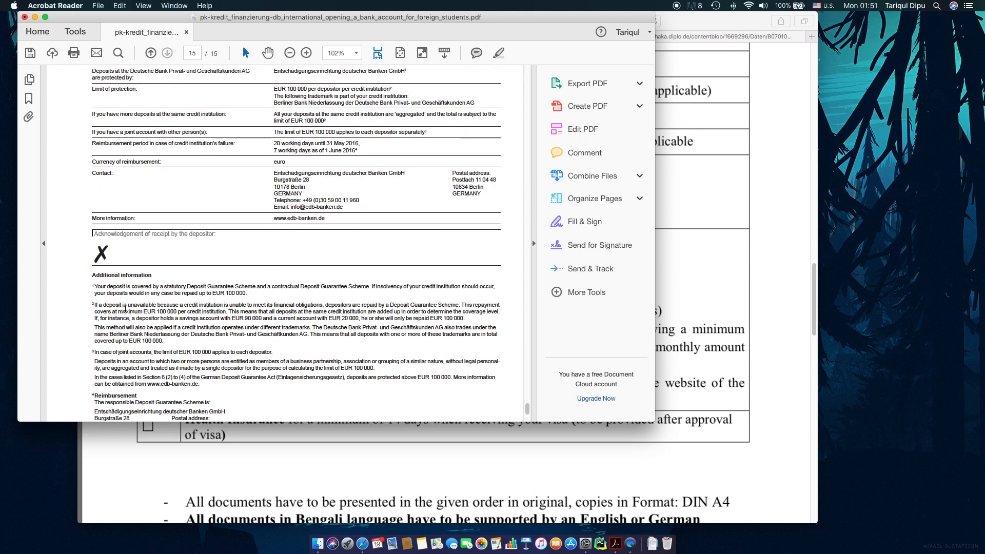
{"action": "scroll", "coordinate": [126, 313], "scroll_direction": "down", "scroll_amount": 3}
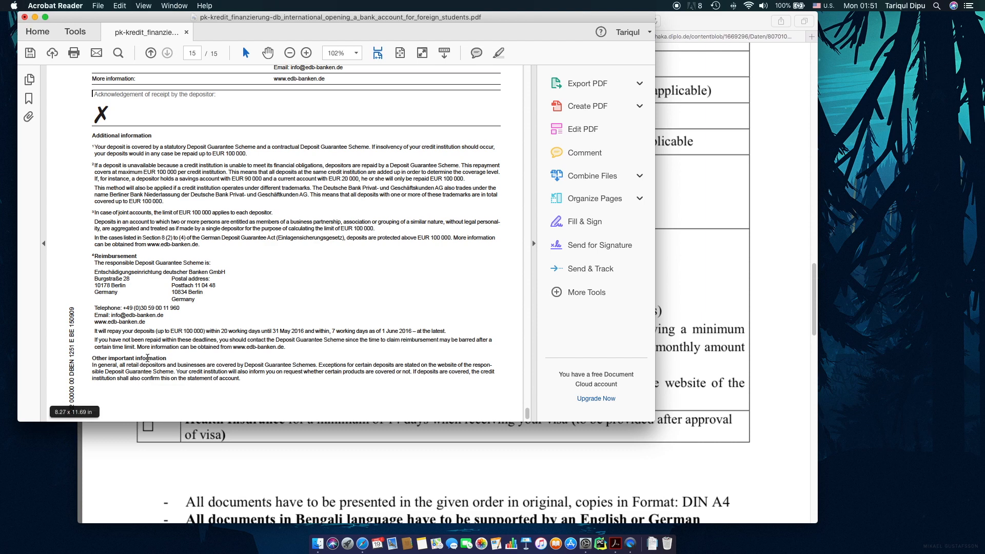
{"action": "scroll", "coordinate": [149, 355], "scroll_direction": "down", "scroll_amount": 2}
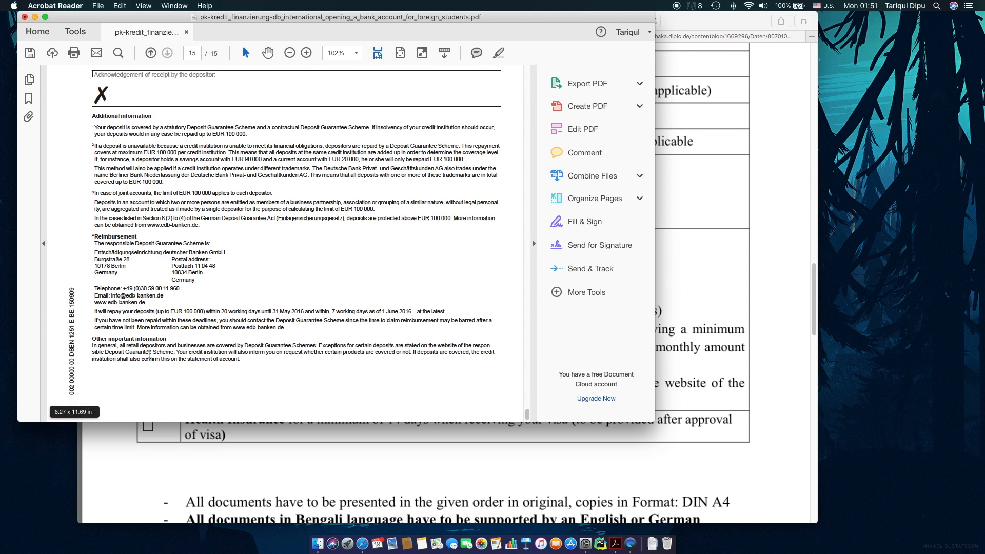